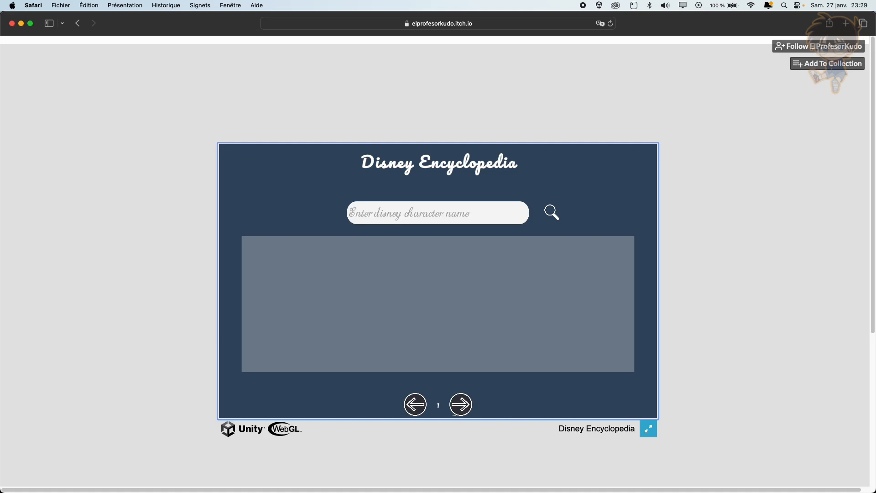
Step: Search the Disney characters for "herc" and for "hermeg"
type("herc")
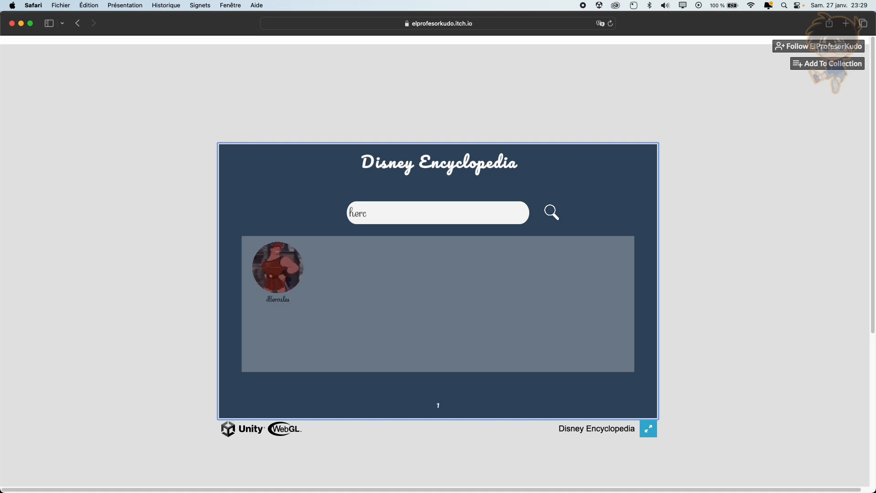
key("shift+Left")
type("mes")
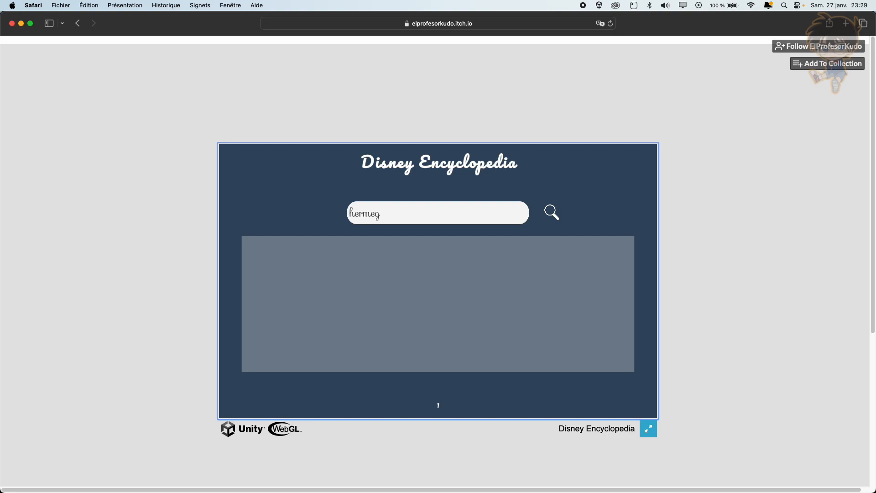
Step: Search the characters for "meg", view the second page of results and return to the first
left_click(400, 222)
type("mes")
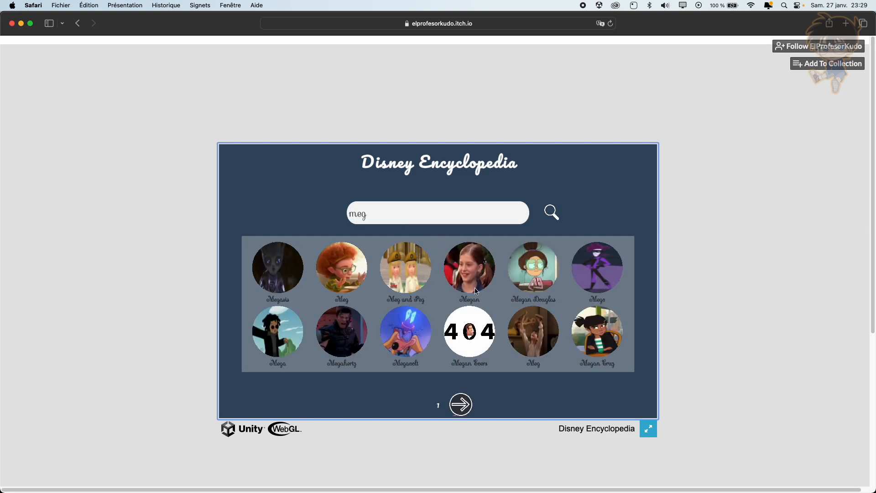
left_click(458, 404)
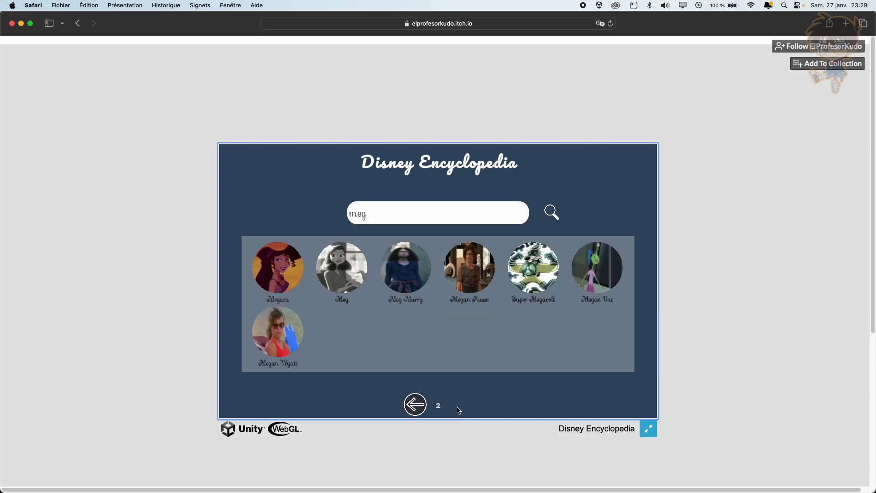
left_click(414, 405)
Step: Shorten the character search to "me" and page forward through the results
left_click(395, 212)
key("Right")
key("BackSpace")
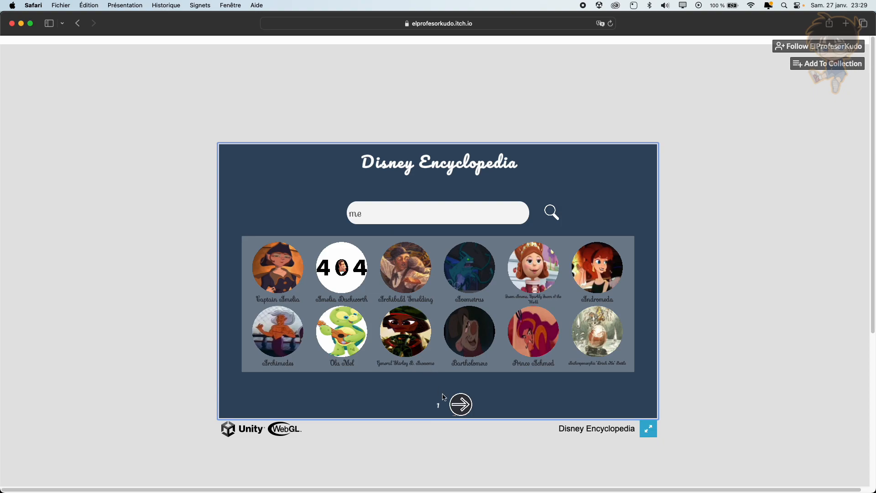
left_click(460, 404)
left_click(460, 404)
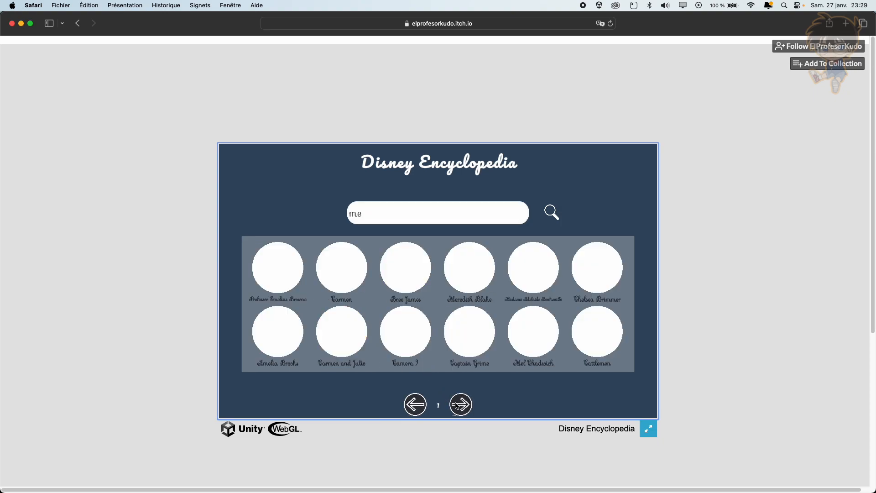
left_click(457, 405)
left_click(457, 406)
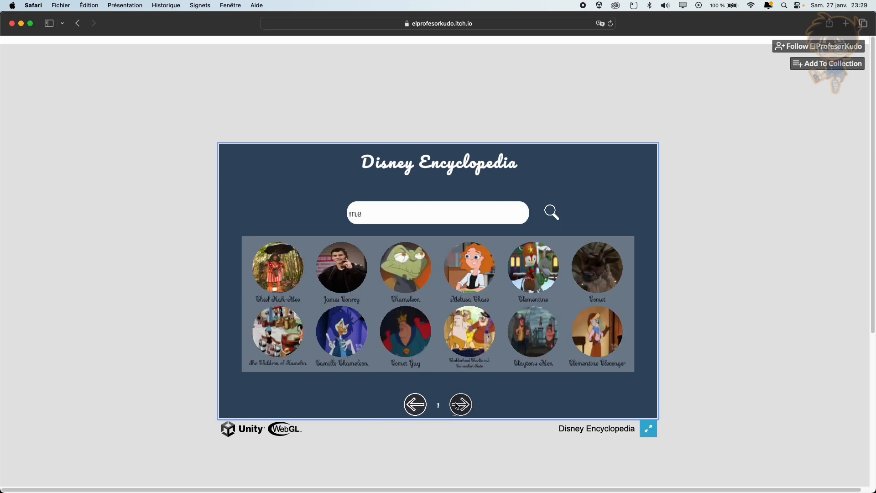
Step: Page backward and forward through the character results for "me"
left_click(420, 407)
left_click(421, 406)
left_click(421, 405)
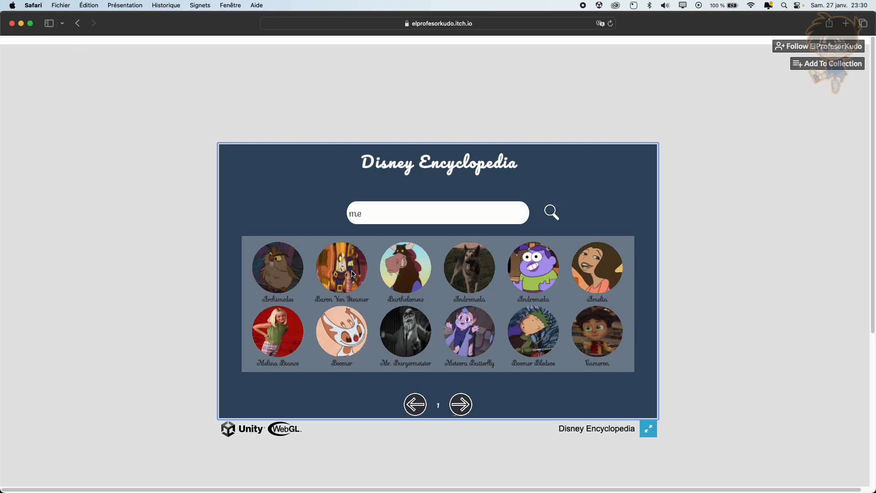
left_click(415, 404)
left_click(415, 404)
left_click(415, 404)
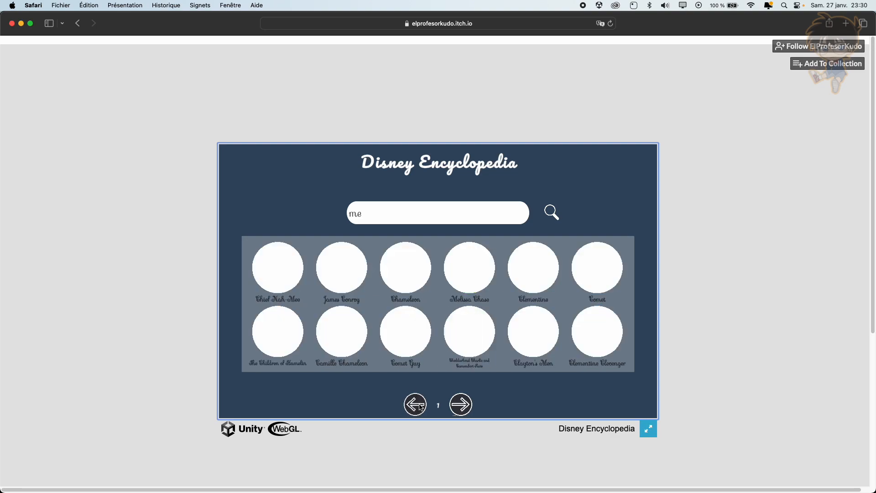
left_click(456, 405)
left_click(457, 405)
left_click(458, 405)
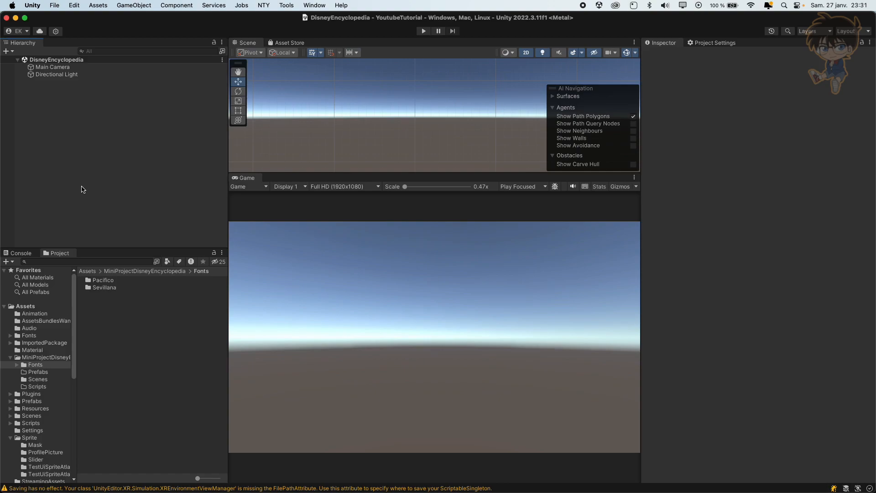
Step: In the Unity editor, add a UI Image to the DisneyEncyclopedia scene and name it Background
right_click(94, 134)
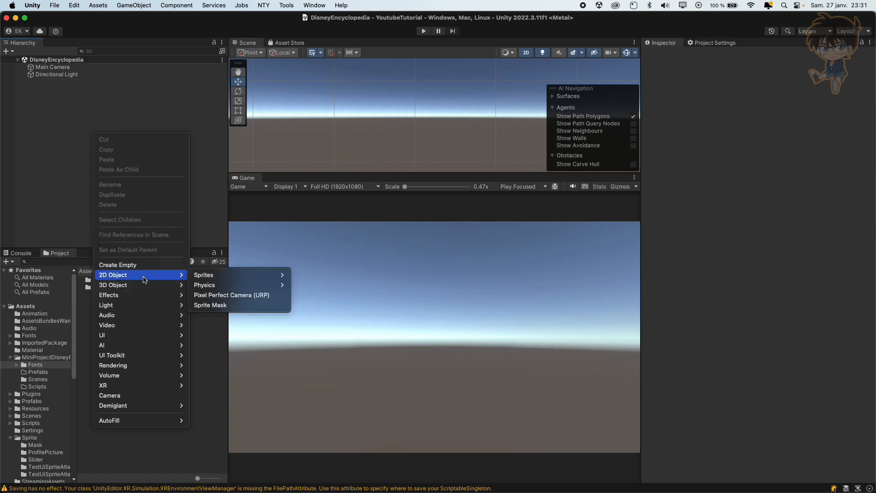
mouse_move(174, 335)
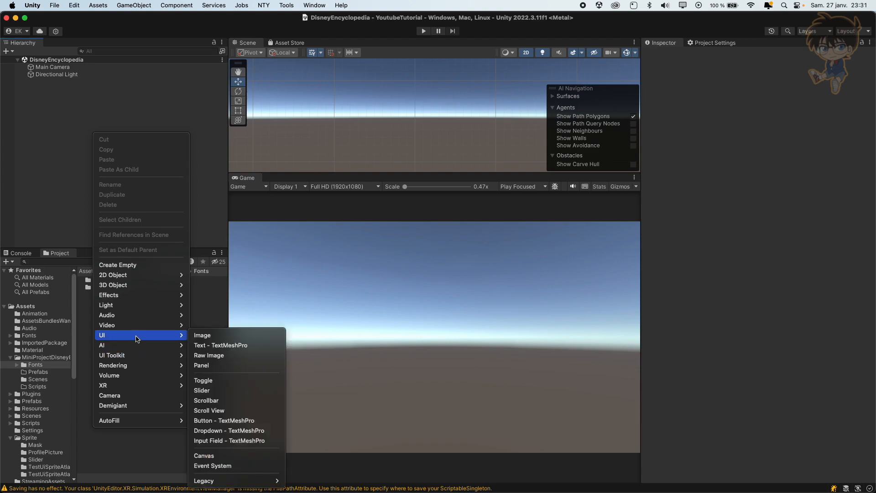
left_click(197, 336)
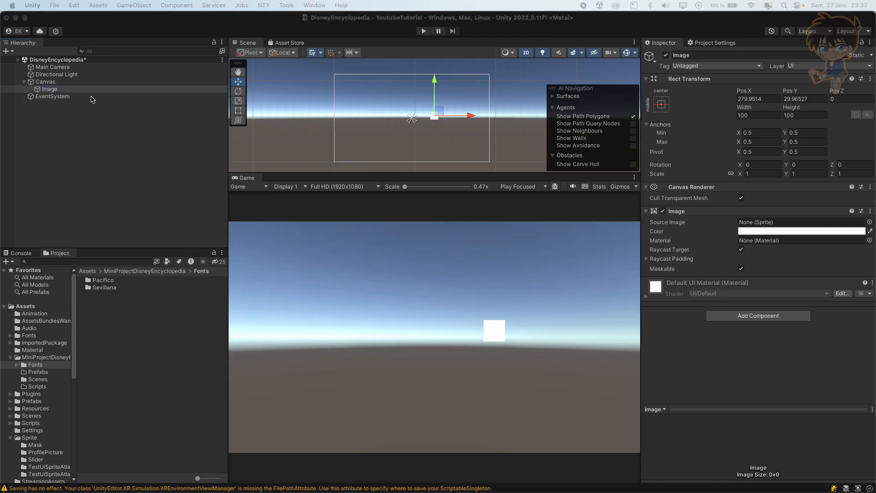
left_click(53, 89)
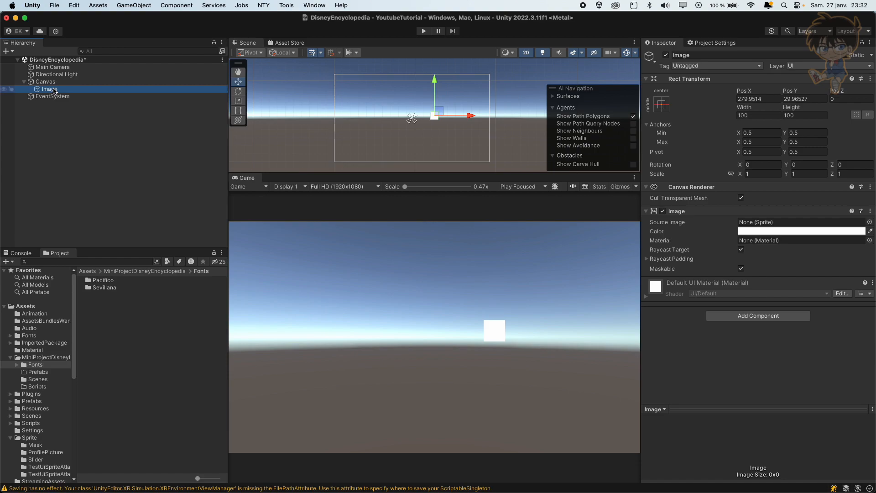
left_click(53, 89)
type("Ba")
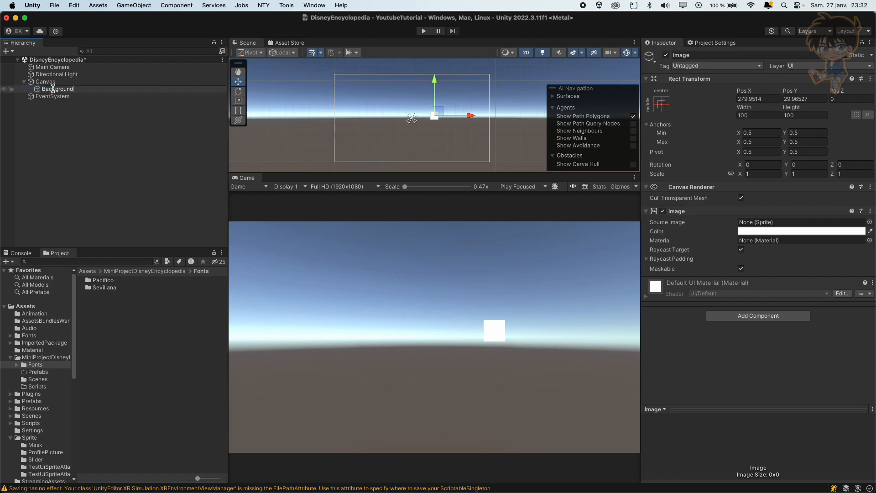
type("ckground")
key("Return")
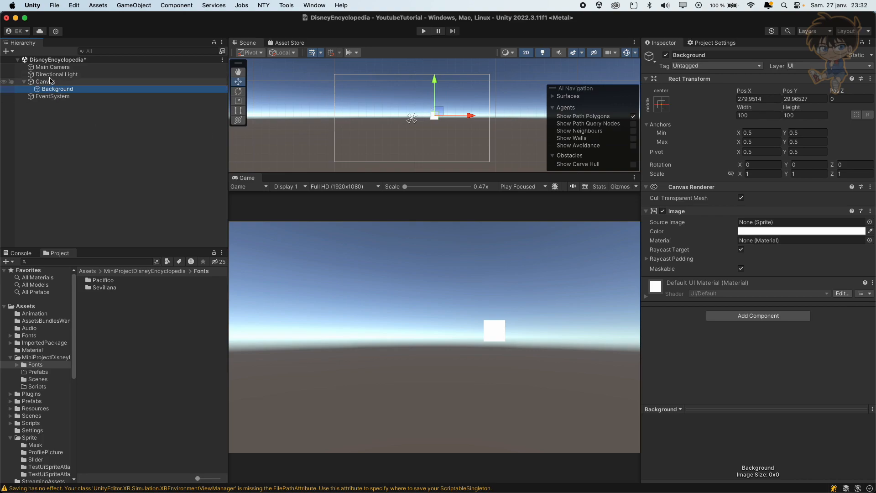
Step: Set the Canvas Scaler of the Canvas to Scale With Screen Size with a 1920 x 1080 reference resolution
left_click(46, 82)
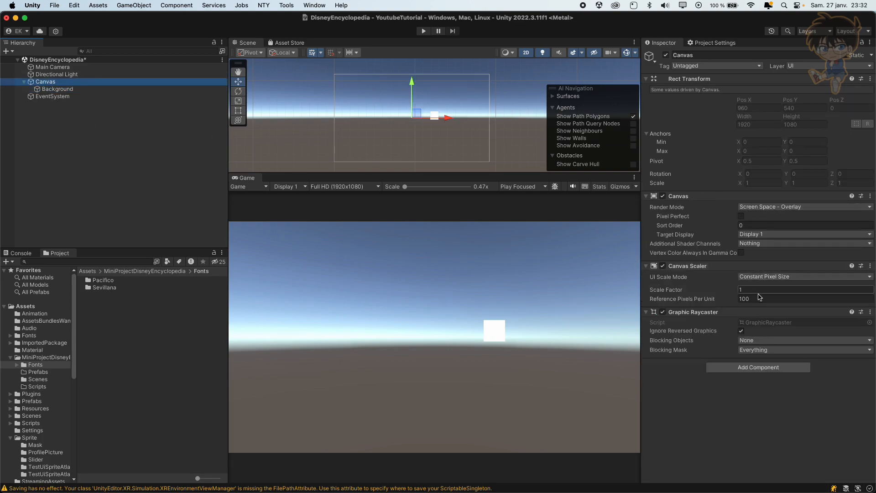
left_click(773, 277)
left_click(773, 295)
left_click(764, 290)
type("1920")
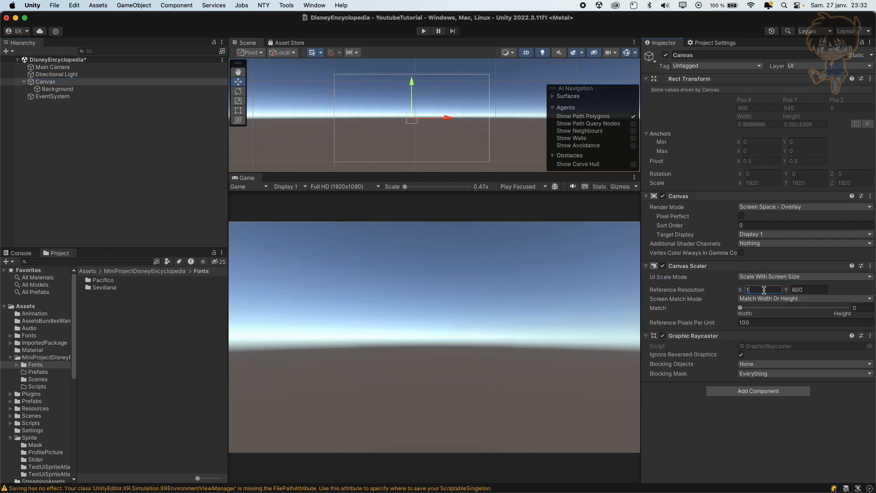
key("Tab")
type("10")
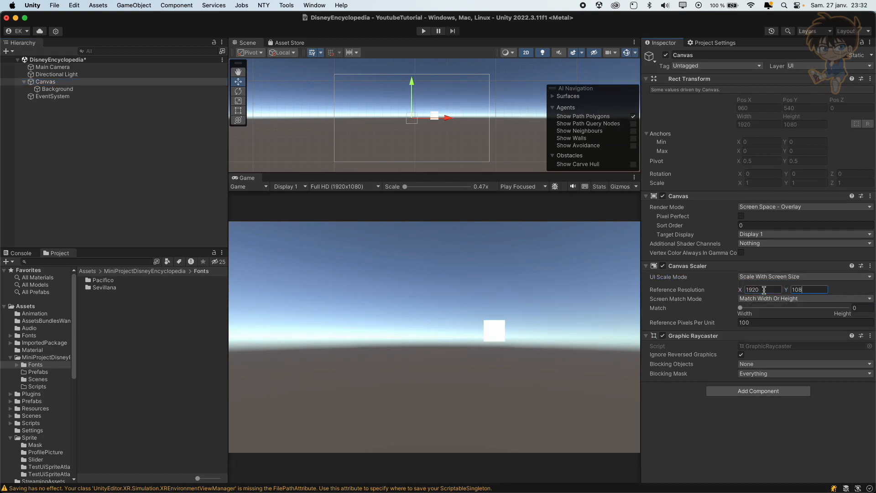
type("80")
Step: Anchor Background with the stretch-stretch preset, including its position, so it fills the whole canvas
left_click(80, 89)
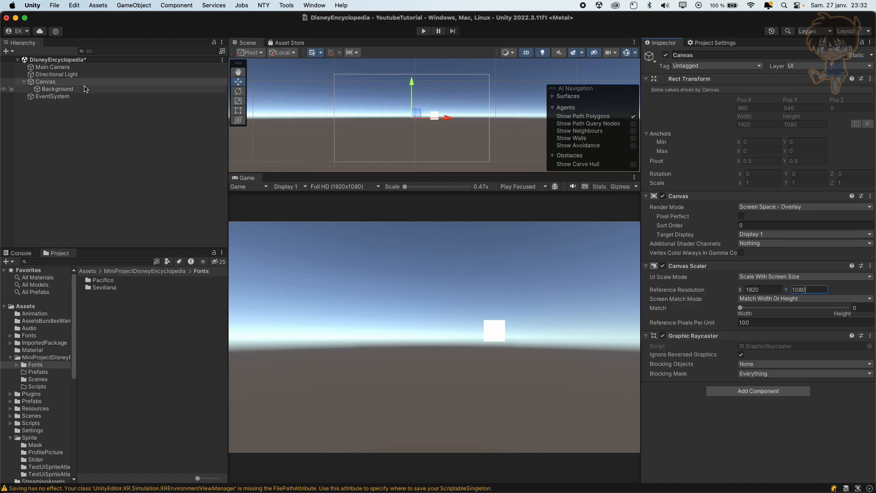
left_click(667, 106)
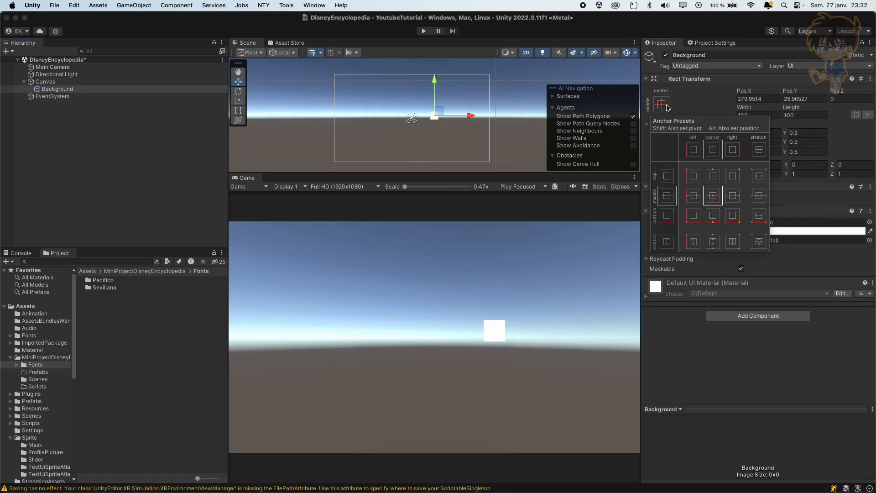
left_click(759, 241, "alt")
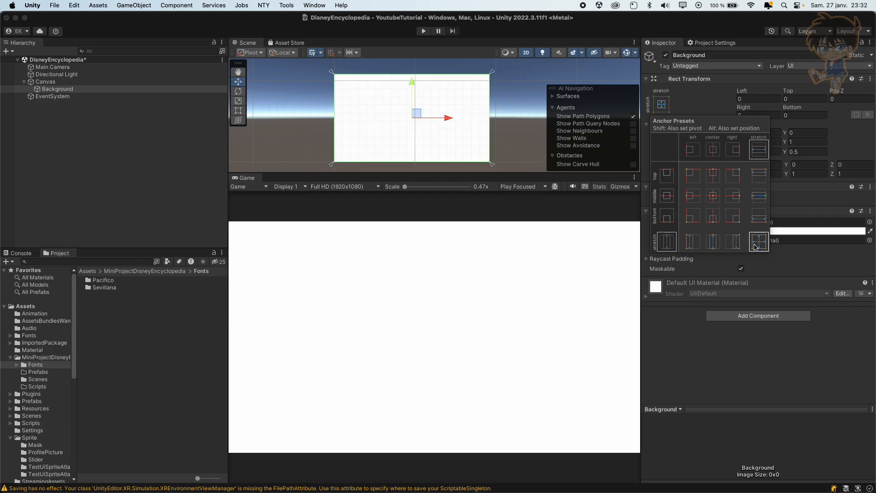
left_click(113, 183)
Step: Set the Background image's color to RGB 52, 75, 100
left_click(69, 89)
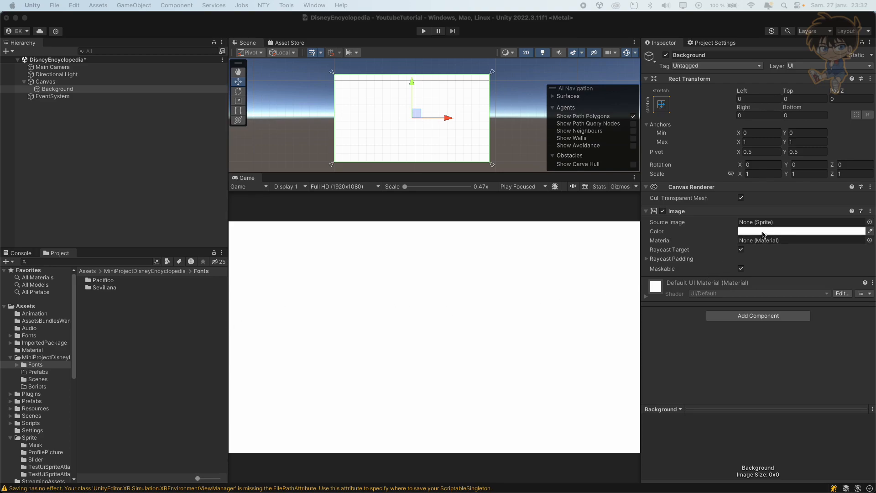
left_click(763, 233)
left_click(857, 374)
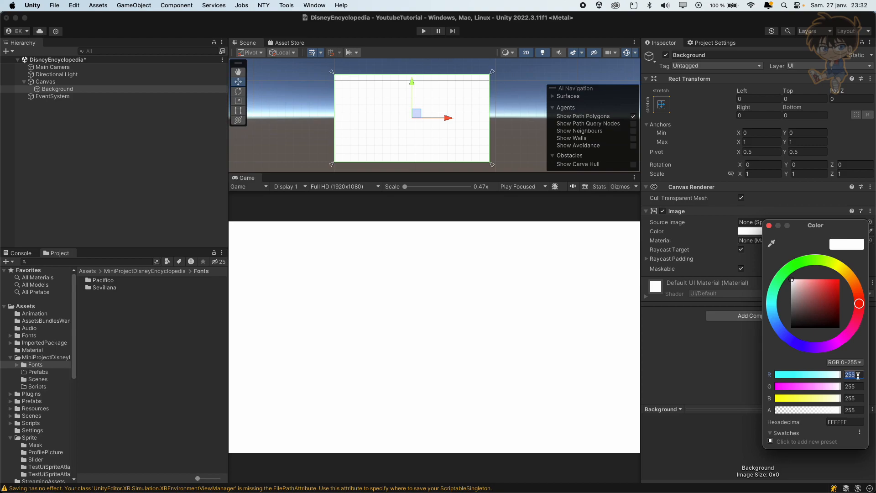
type("52")
key("Tab")
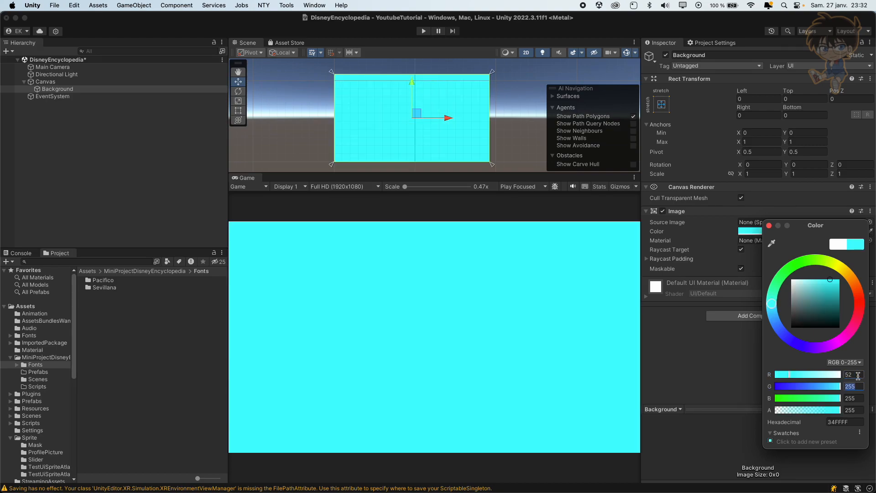
type("75")
key("Tab")
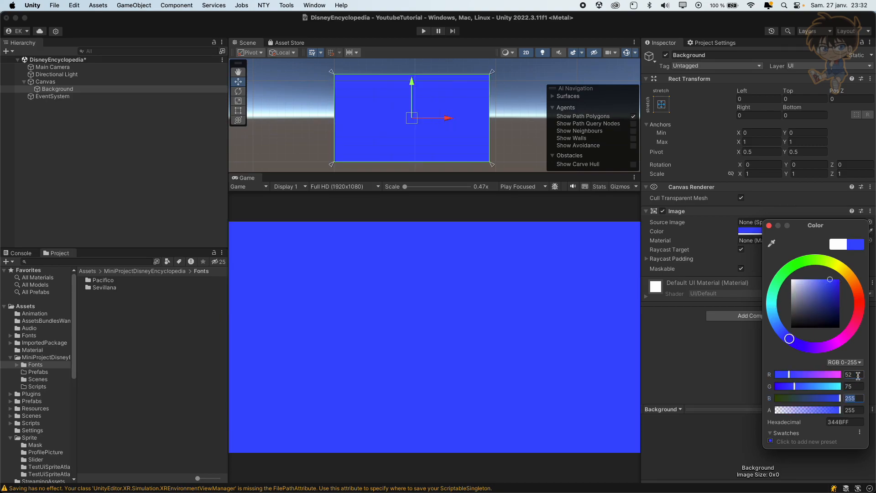
type("100")
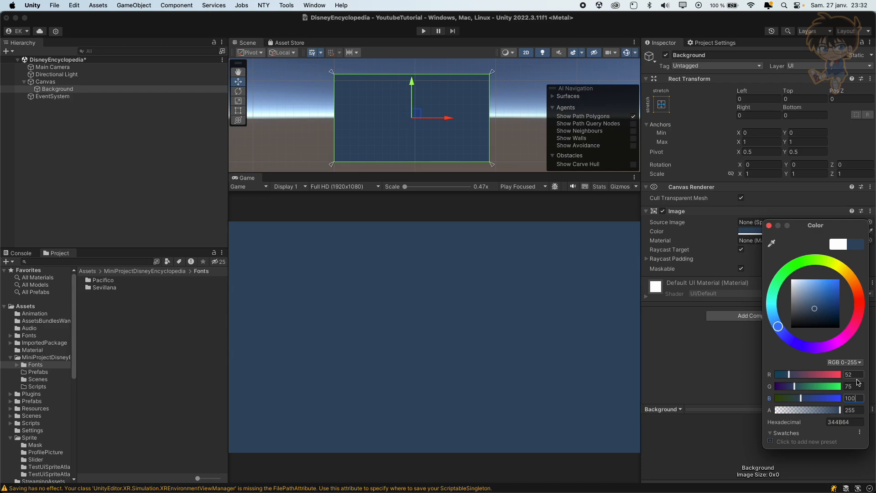
left_click(151, 225)
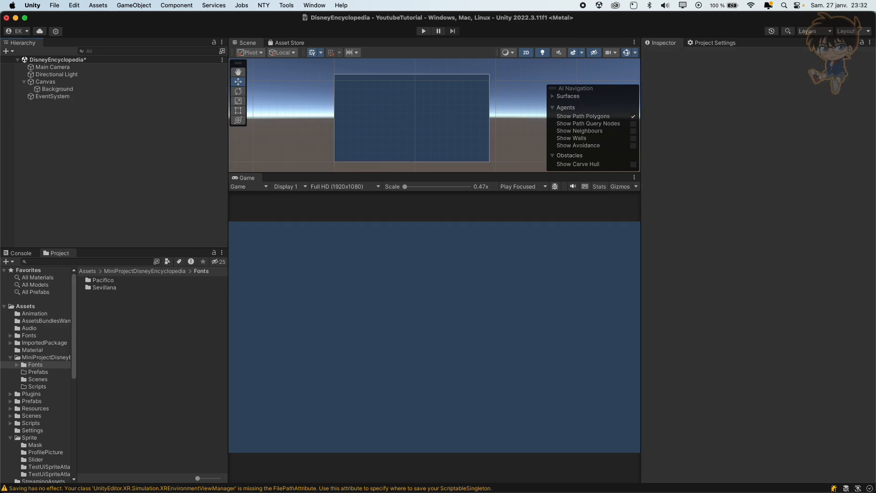
Step: Create an empty object named Content under Canvas and make Background its child
left_click(50, 89)
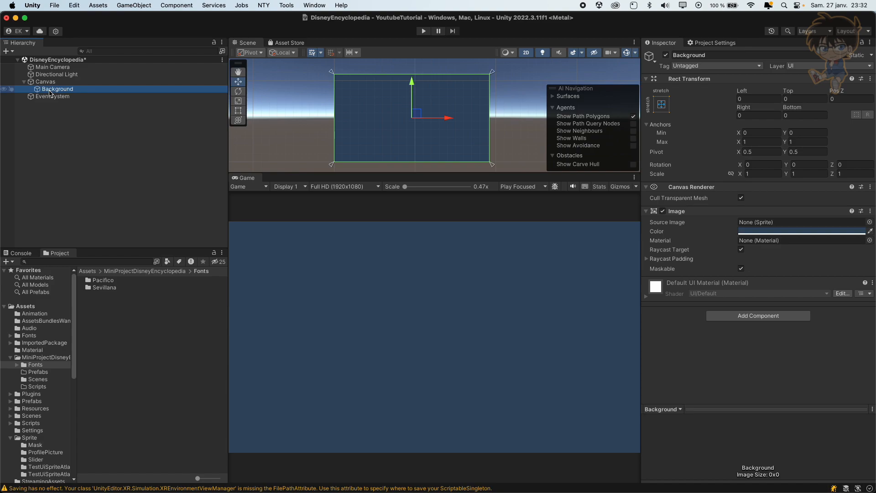
right_click(52, 84)
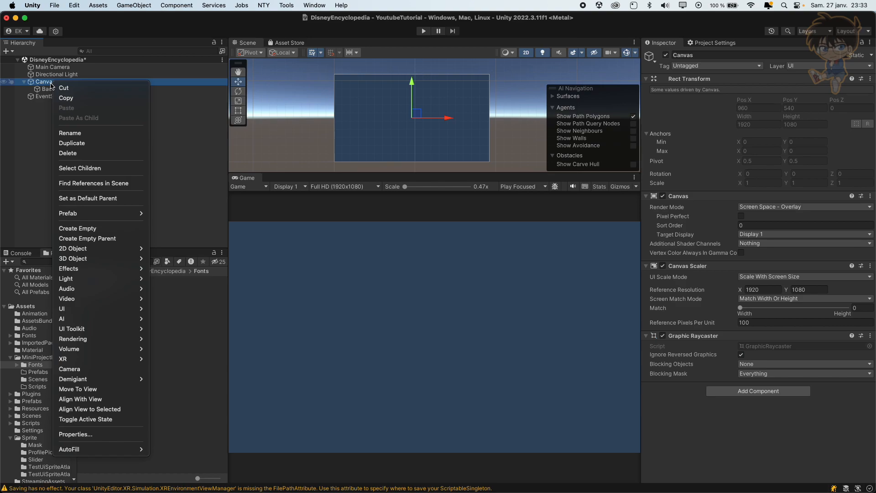
left_click(97, 232)
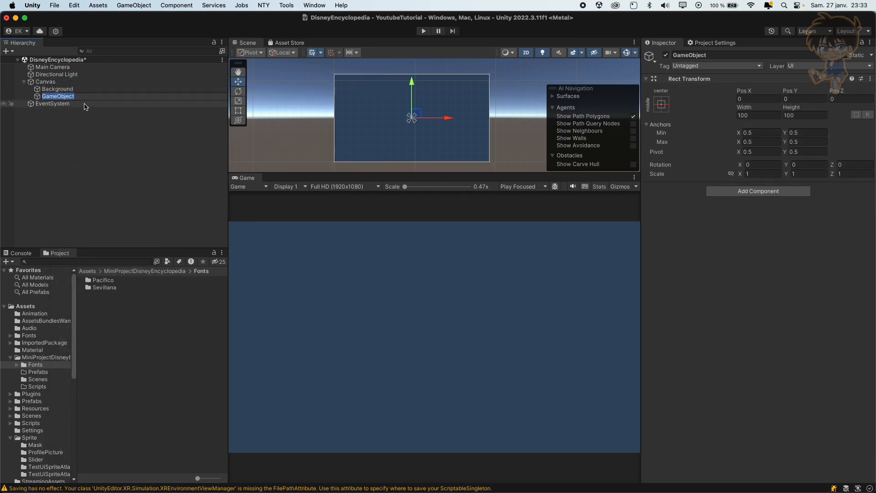
type("Content")
key("Return")
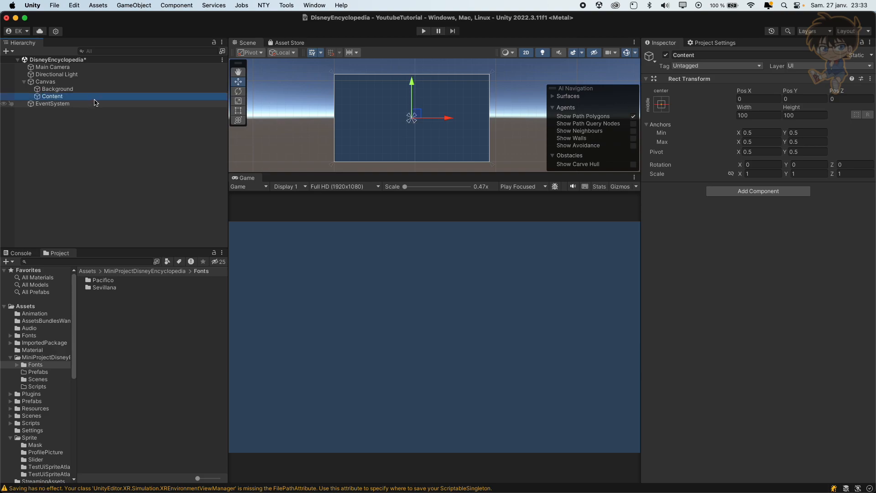
left_click_drag(68, 90, 64, 97)
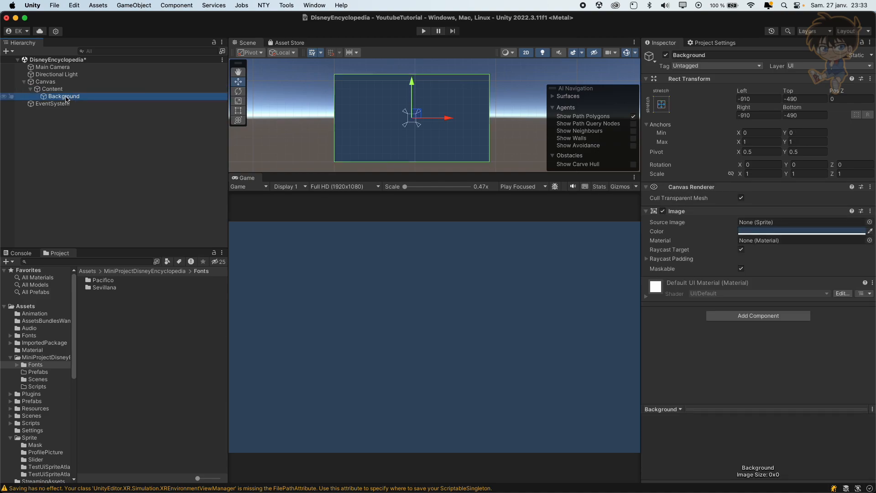
Step: Anchor the Content object with the stretch-stretch preset, including its position, so it fills the canvas
left_click(59, 90)
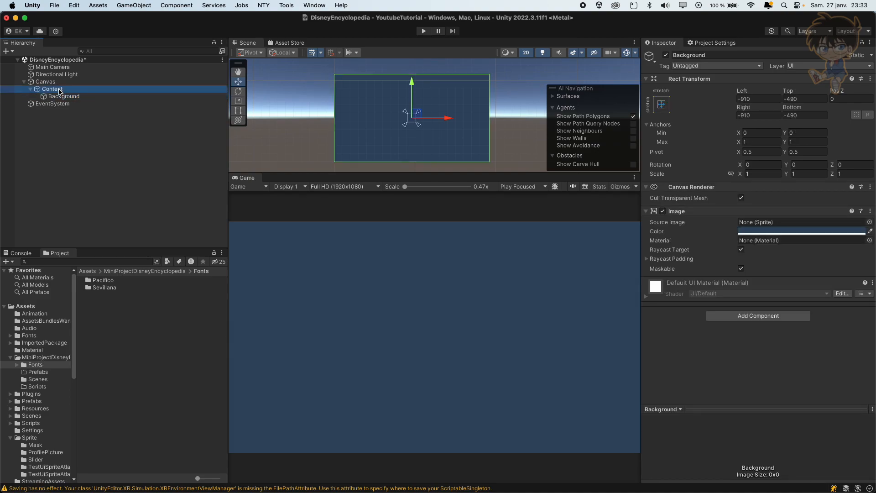
left_click(662, 105)
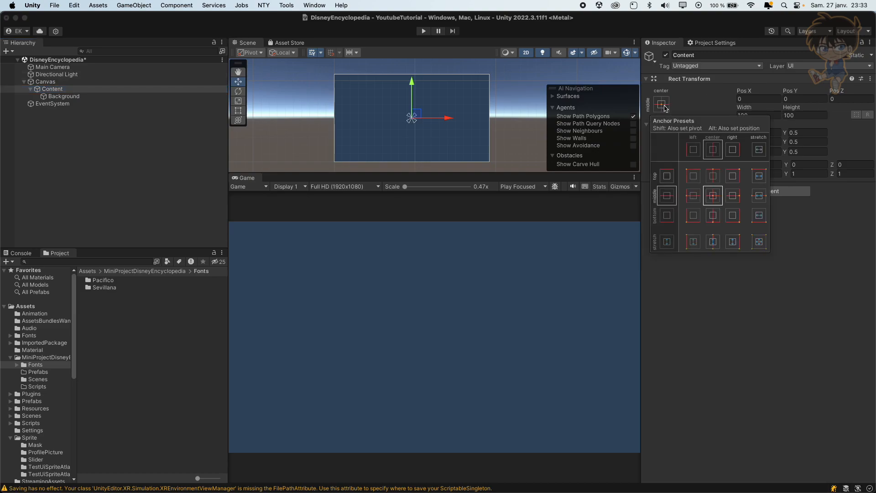
left_click(759, 242, "alt")
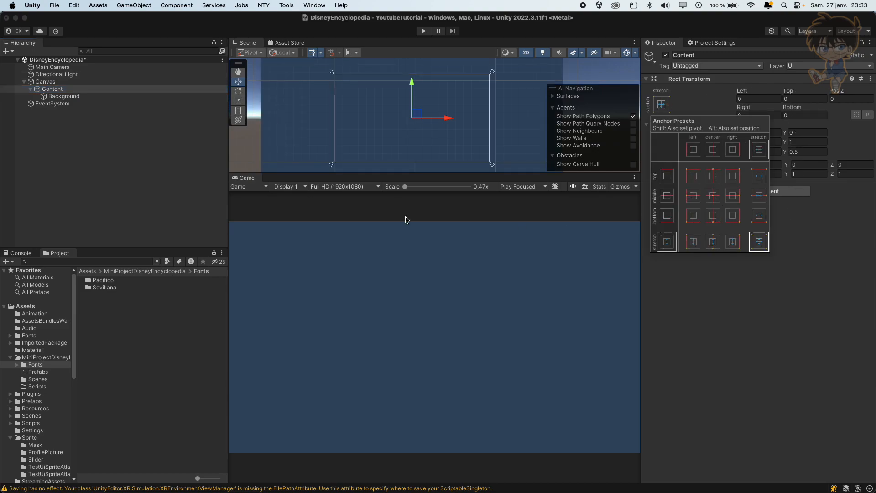
Step: Reapply the stretch-stretch anchor preset with position to Background so it fills its parent Content
left_click(64, 97)
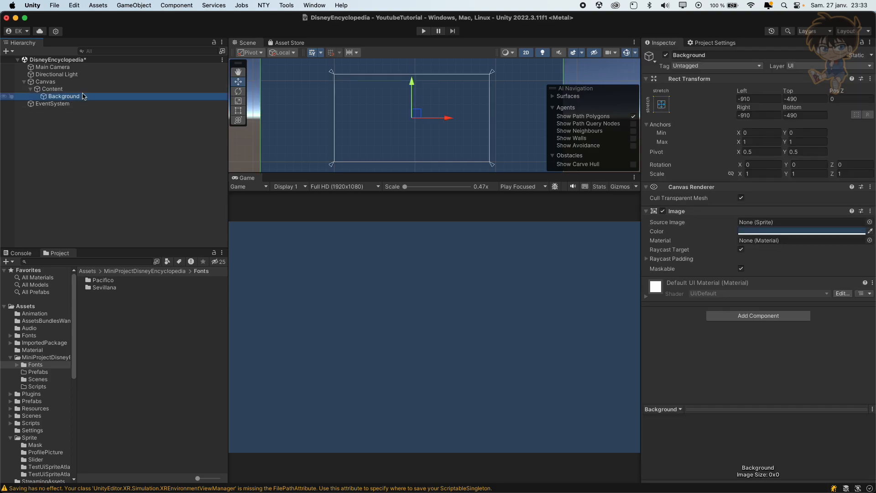
left_click(663, 104)
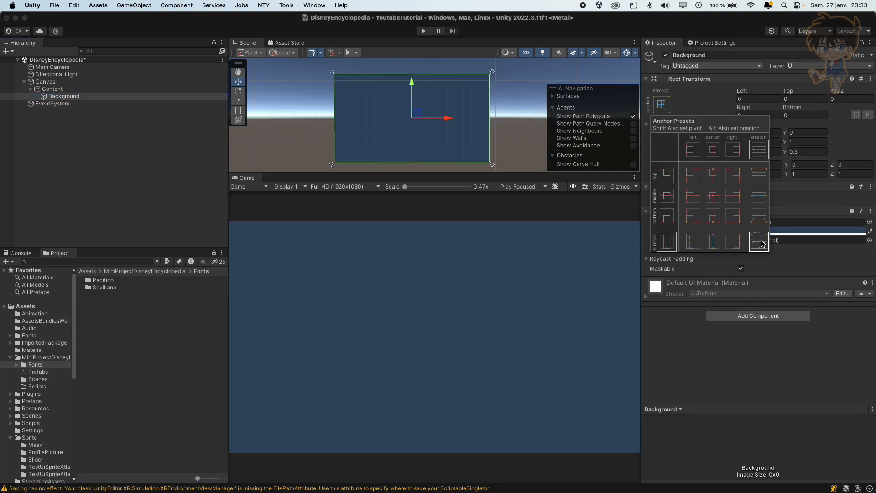
left_click(147, 180)
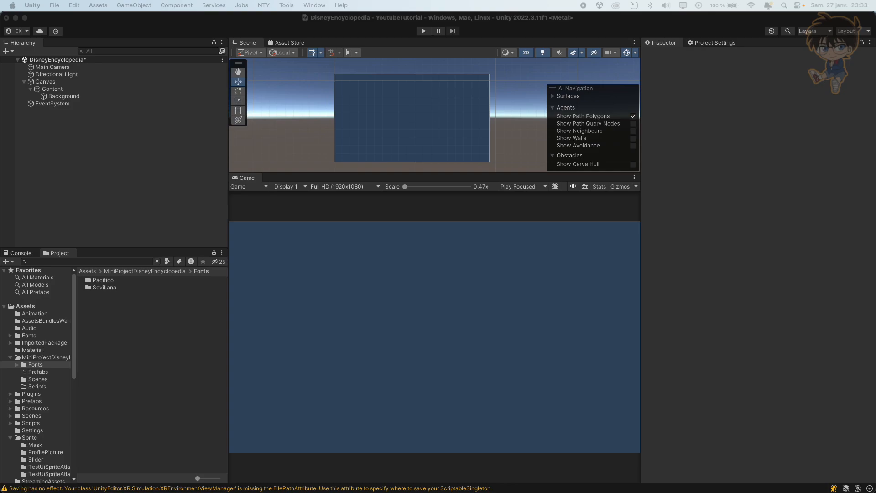
Step: Add a TextMeshPro text under Content and set its width to 700 and height to 200
left_click(49, 89)
right_click(54, 89)
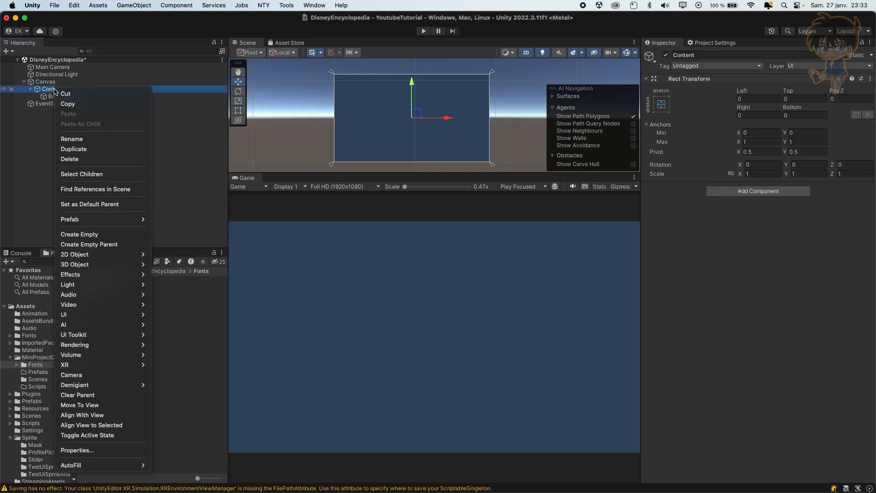
mouse_move(89, 349)
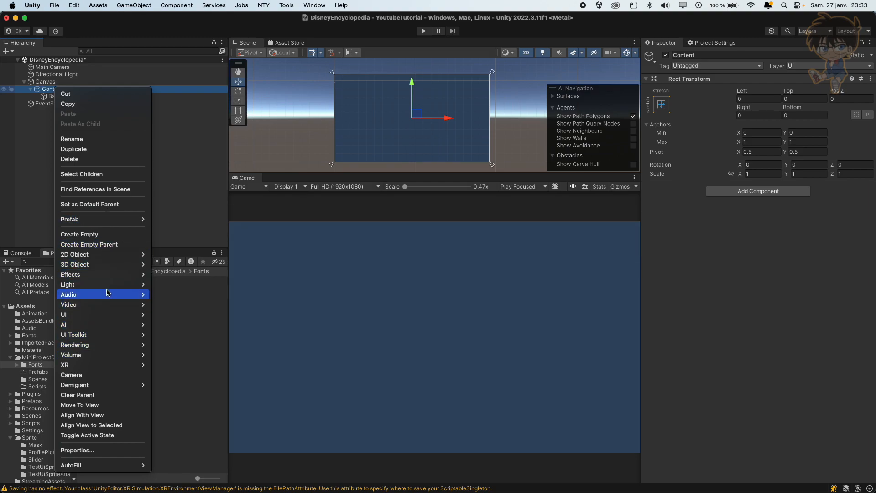
mouse_move(109, 314)
left_click(199, 326)
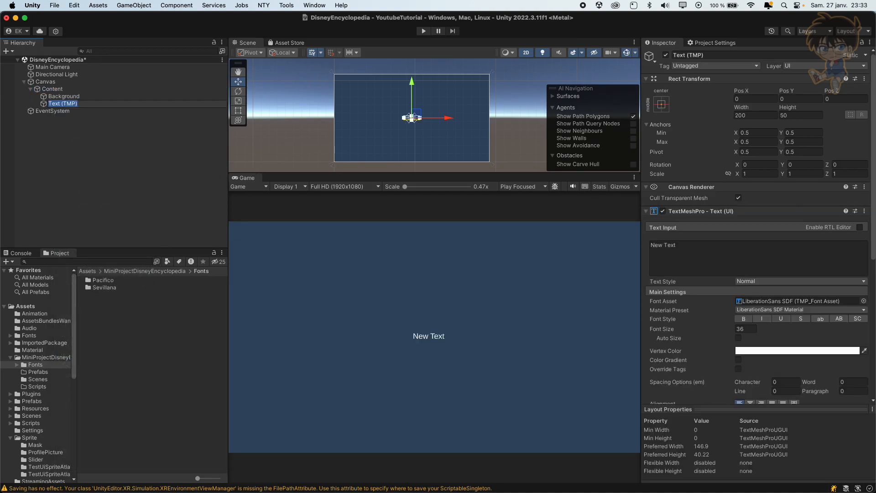
left_click(757, 115)
type("700")
key("Tab")
type("200")
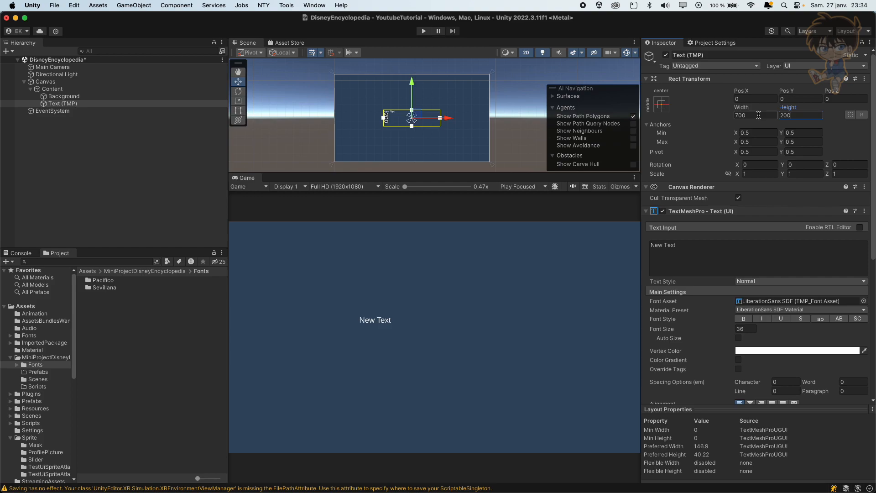
Step: Set the new text's font size to 70 and align it to center horizontally and middle vertically
left_click(747, 329)
type("70")
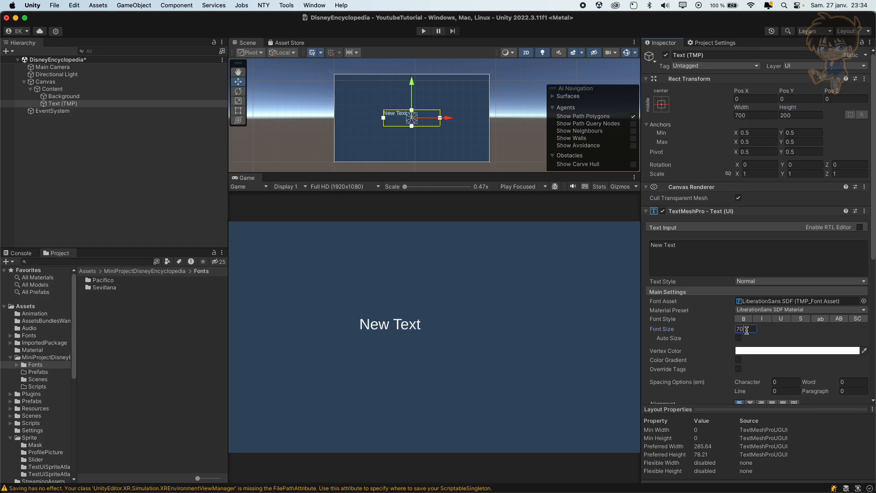
scroll(747, 329, "down", 3)
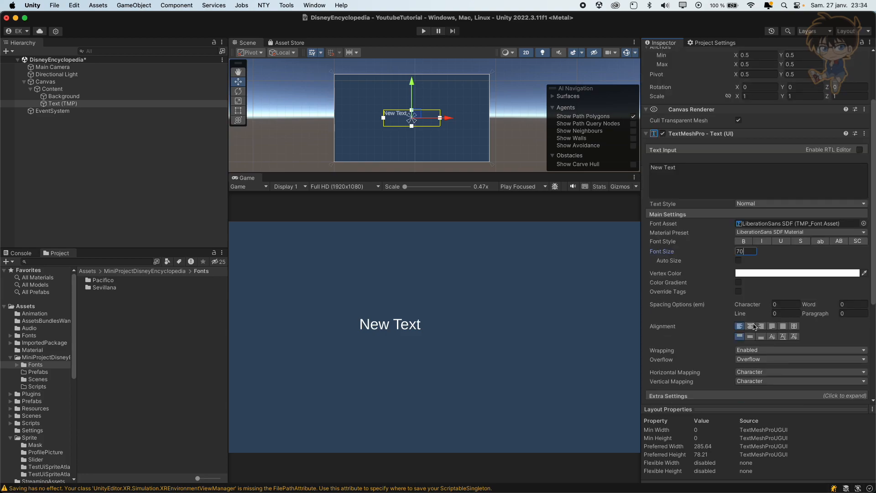
left_click(750, 325)
left_click(750, 336)
Step: Rename the text object under Content as Title
left_click(67, 104)
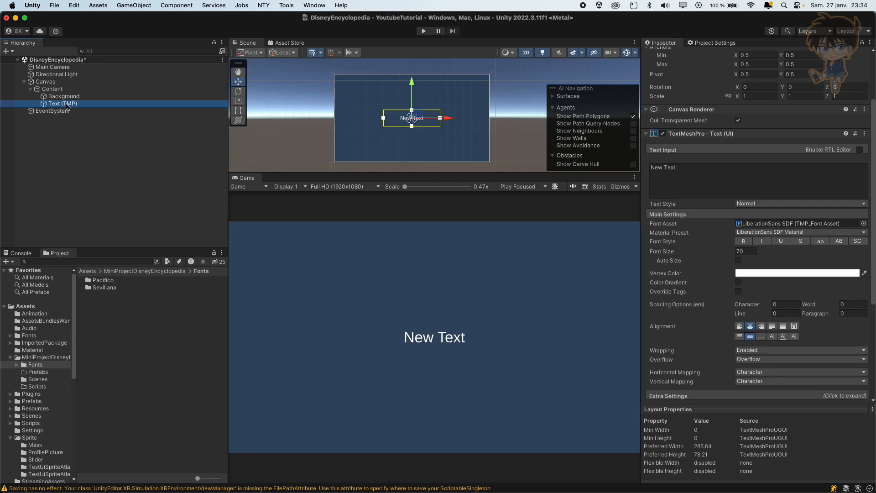
left_click(67, 105)
type("Title")
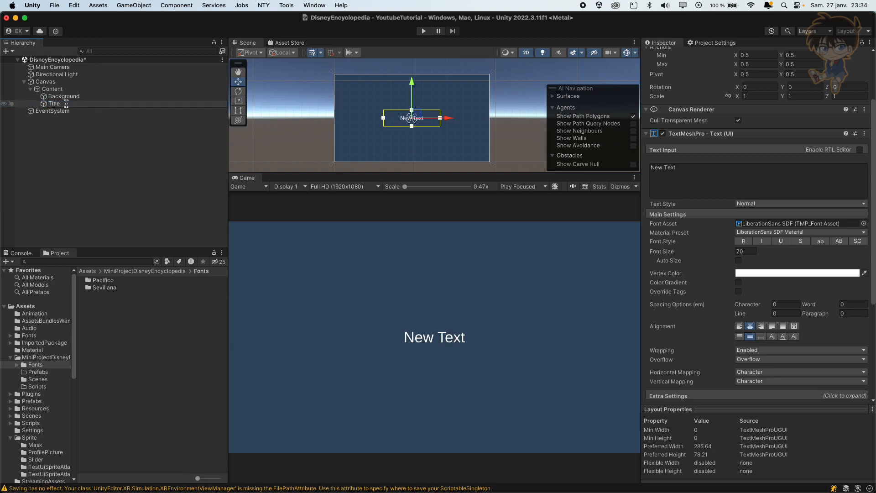
key("Return")
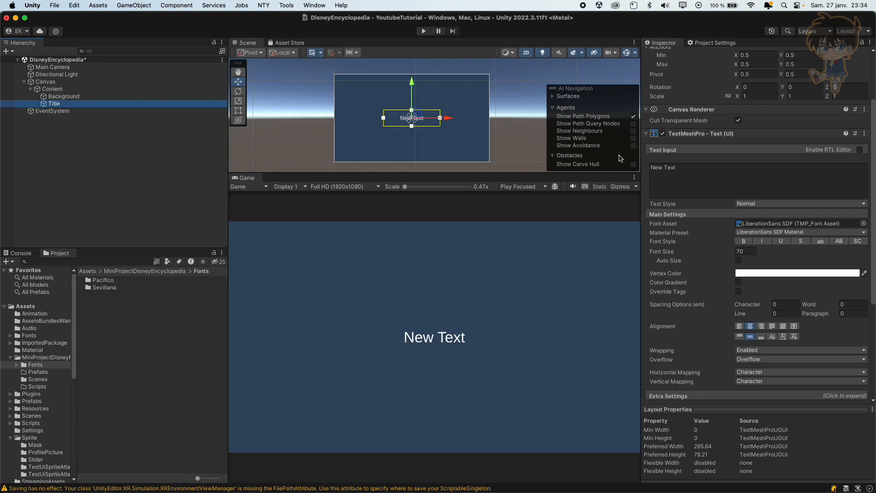
Step: Anchor Title to the top center of its parent and set its Pos Y to -75
scroll(686, 146, "up", 5)
left_click(661, 104)
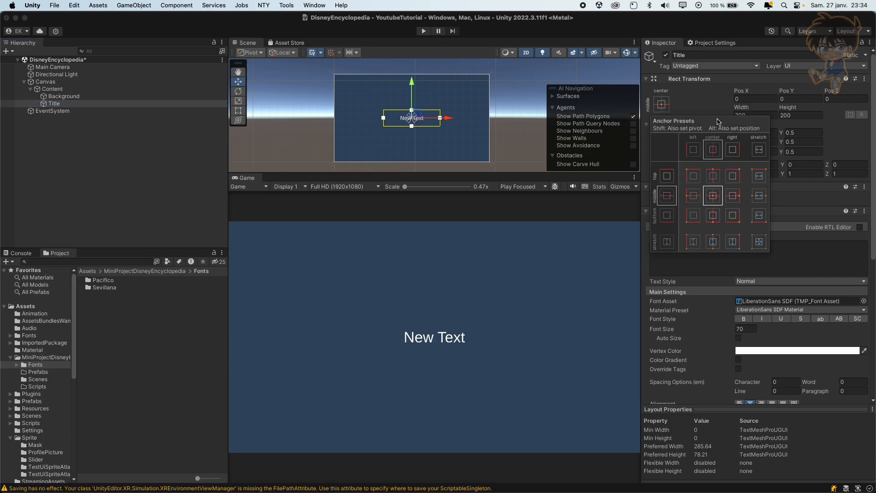
left_click(713, 175)
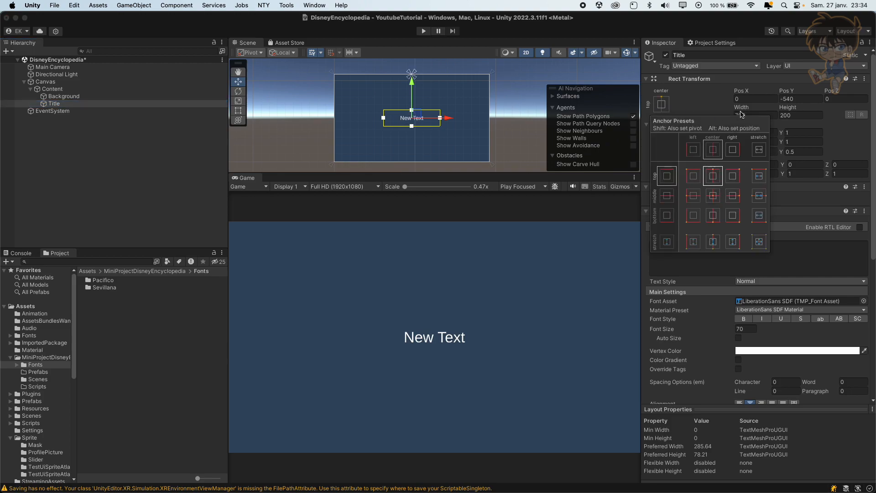
left_click(801, 99)
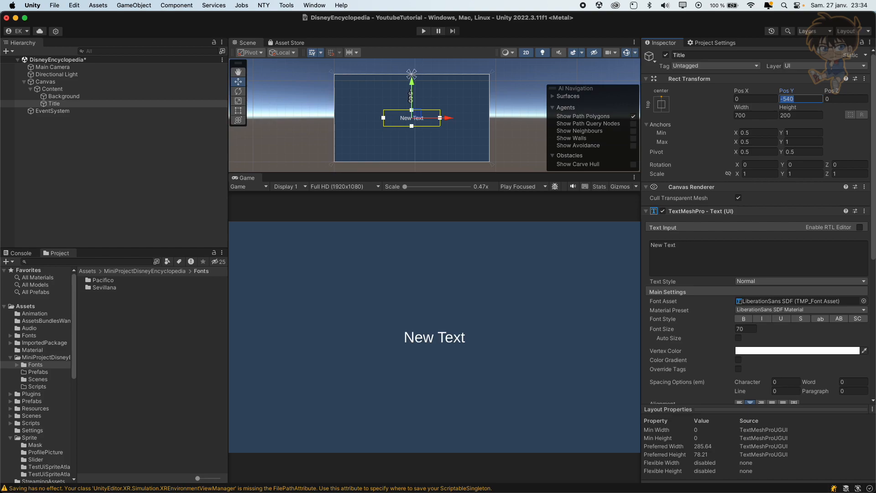
type("-75")
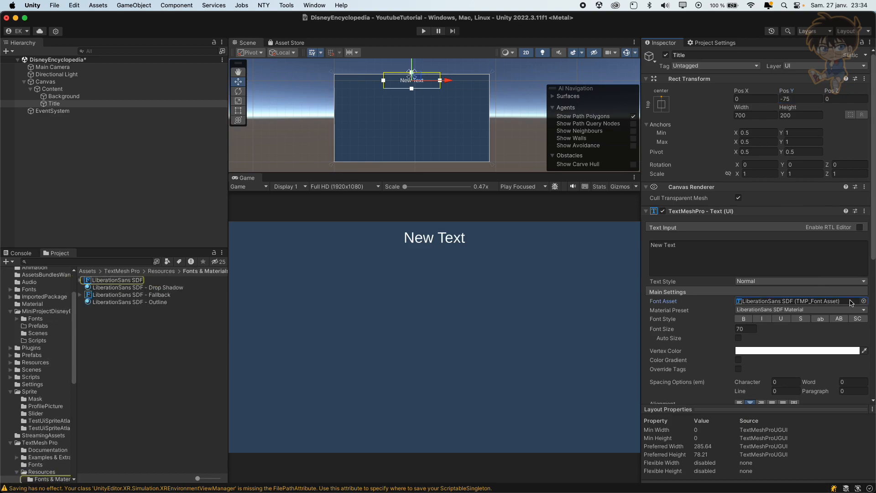
Step: Change the Title's font asset to Pacifico-Regular SDF
left_click(863, 301)
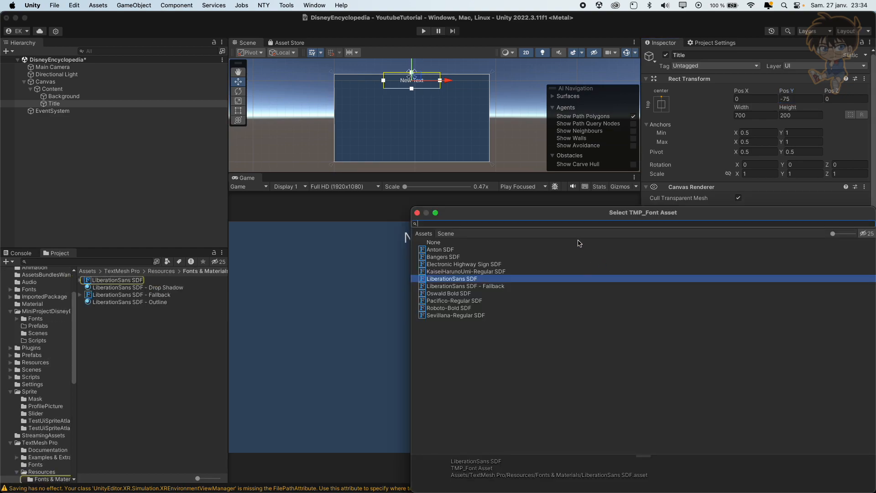
left_click(451, 301)
left_click(416, 213)
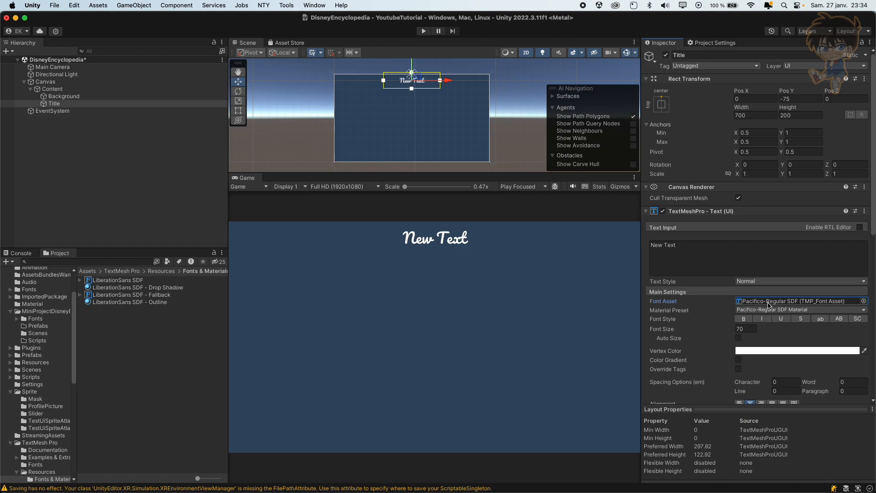
Step: Replace the Title's text with "Disney Encyclopedia" and deselect the object
left_click(704, 246)
key("super+a")
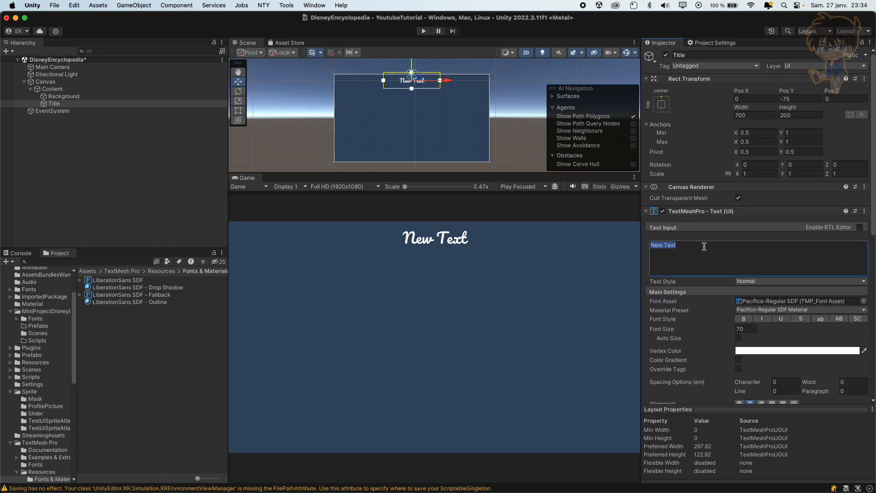
type("Din")
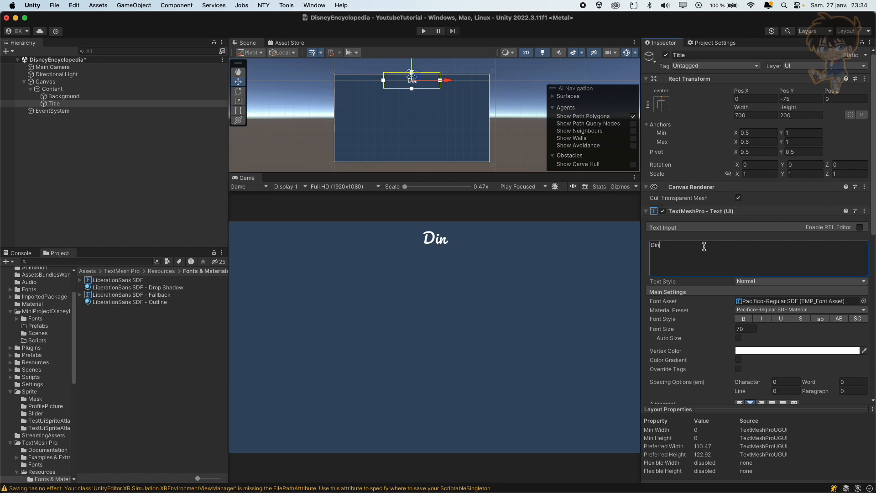
key("BackSpace")
type("sney ")
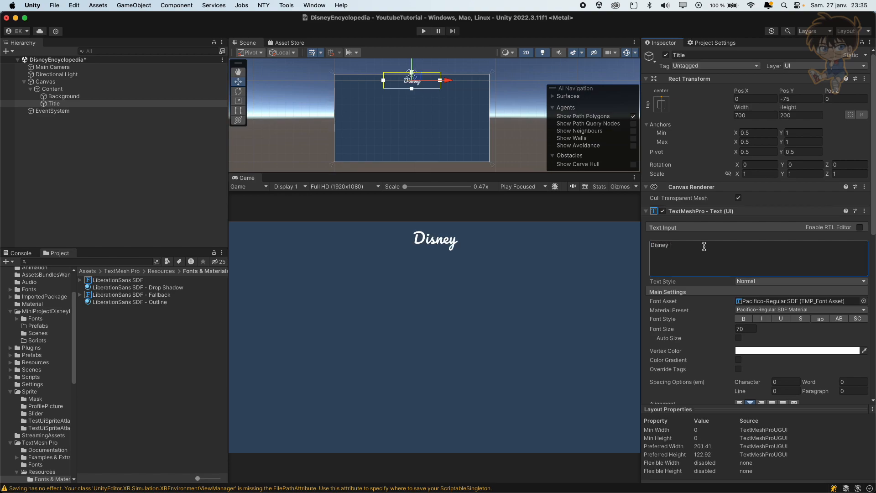
type("Ency")
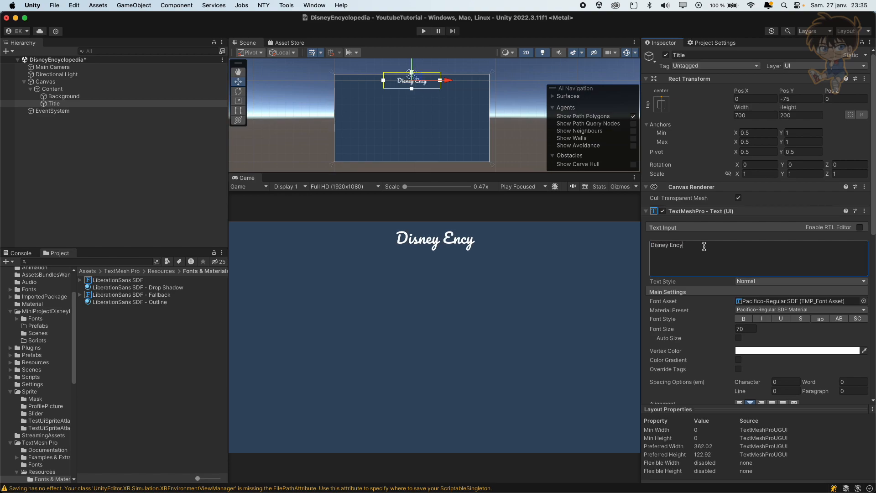
type("clopedia")
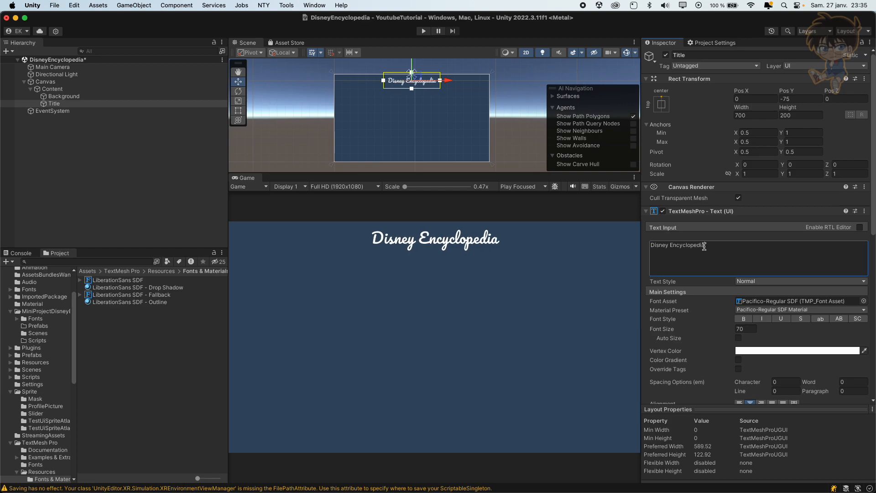
left_click(71, 160)
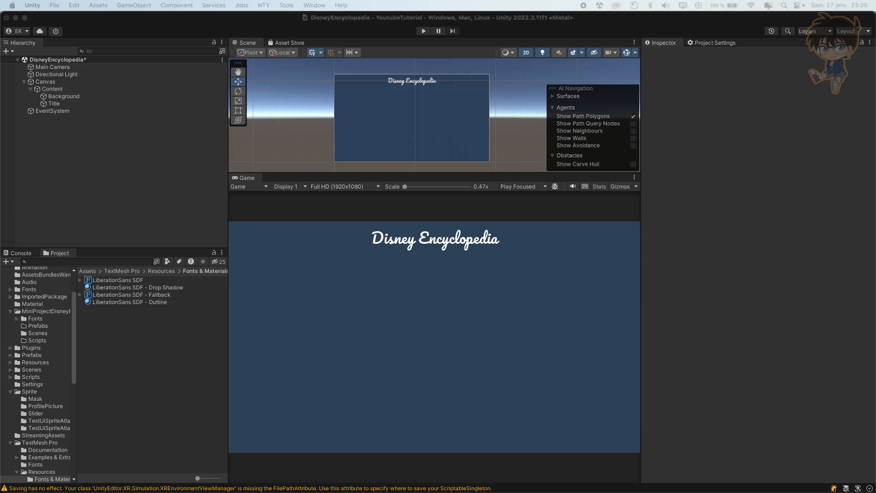
Step: Add a TextMeshPro input field under Content and set its width to 800 and height to 100
right_click(58, 89)
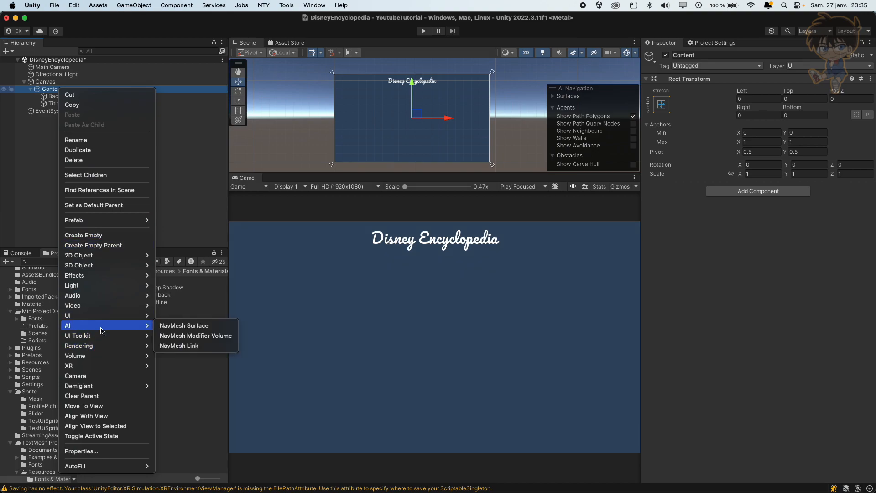
mouse_move(136, 315)
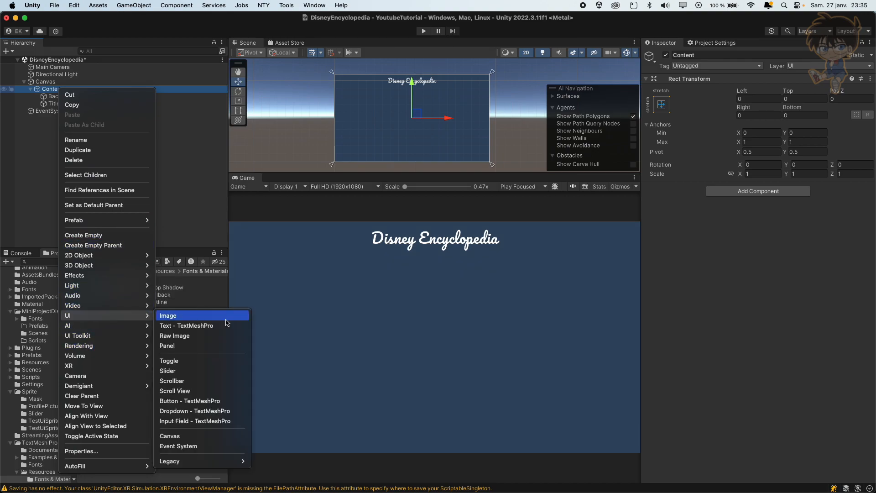
left_click(214, 422)
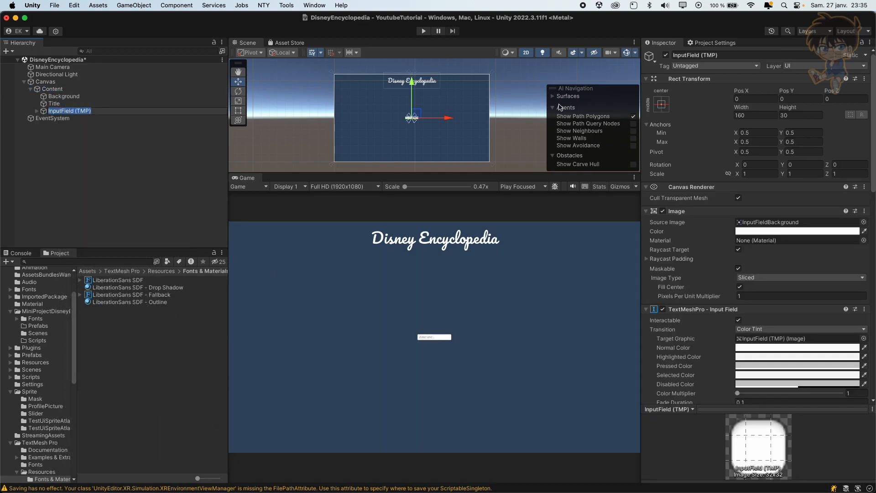
left_click(755, 114)
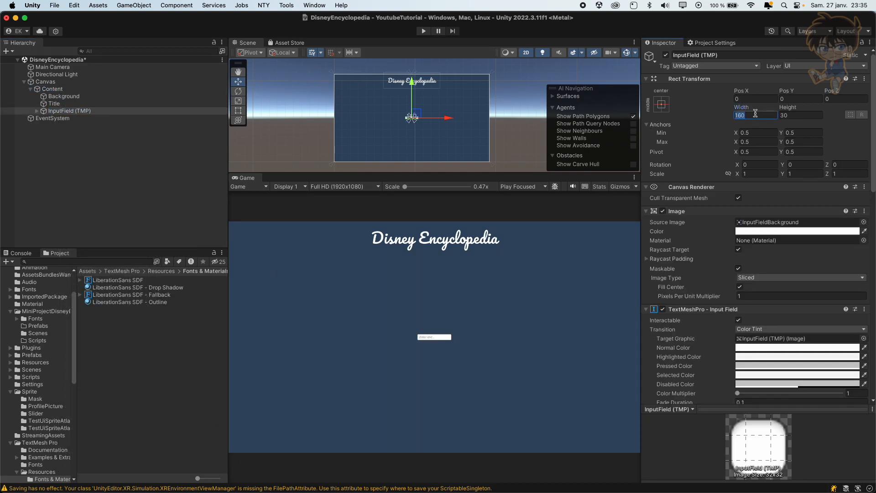
type("800")
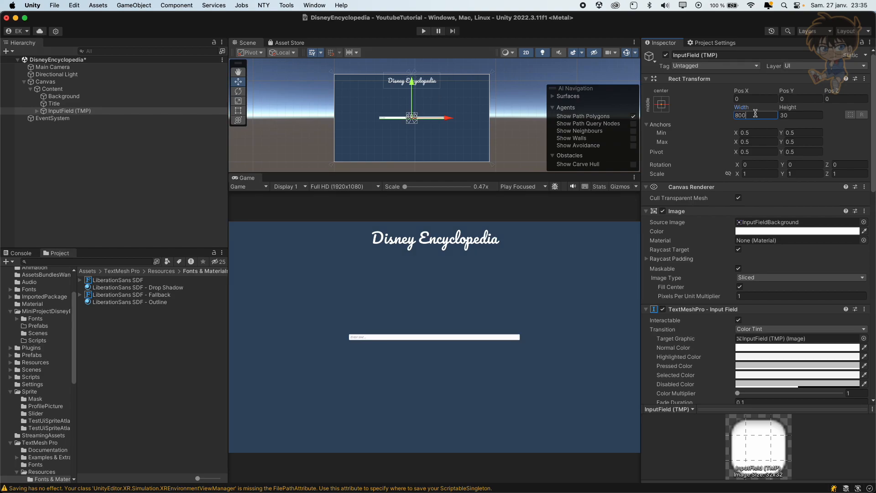
key("Tab")
type("100")
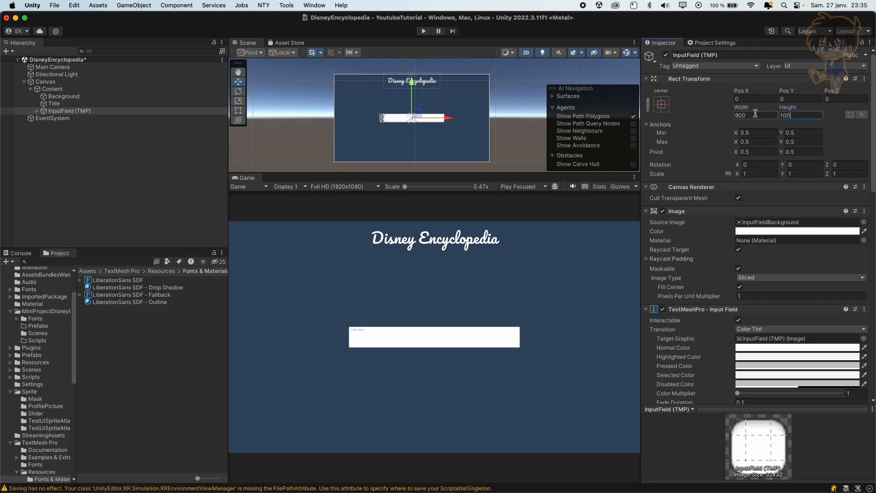
Step: Rename the input field under Content as SearchBar
left_click(57, 112)
left_click(61, 114)
type("SearchBar")
key("Return")
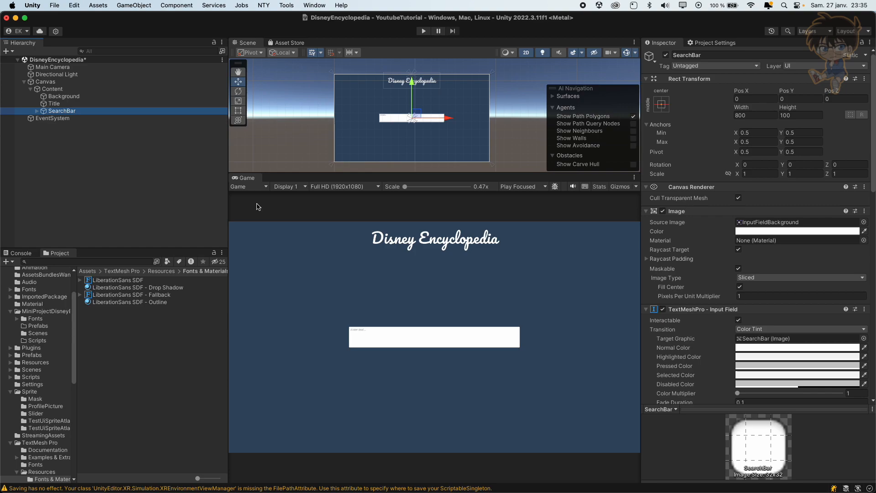
Step: Change the font asset of the SearchBar's Text child to Sevillana-Regular SDF
scroll(810, 326, "down", 3)
scroll(810, 325, "down", 10)
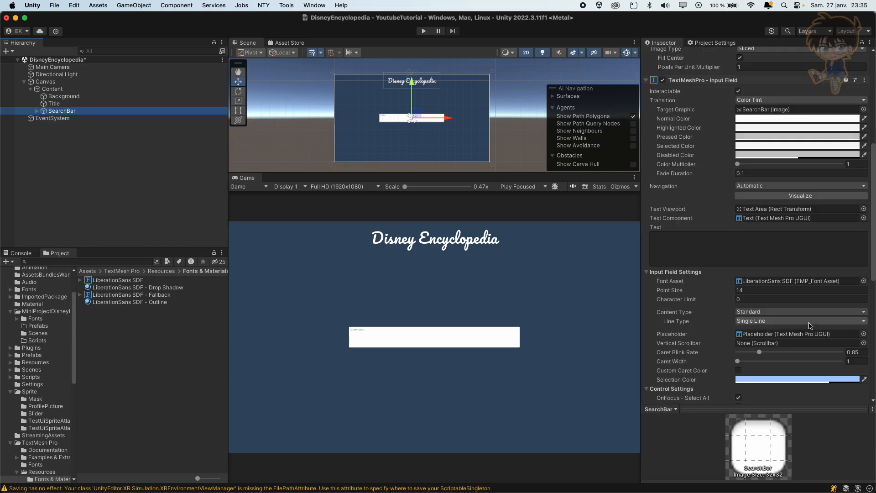
left_click(796, 218)
left_click(64, 133)
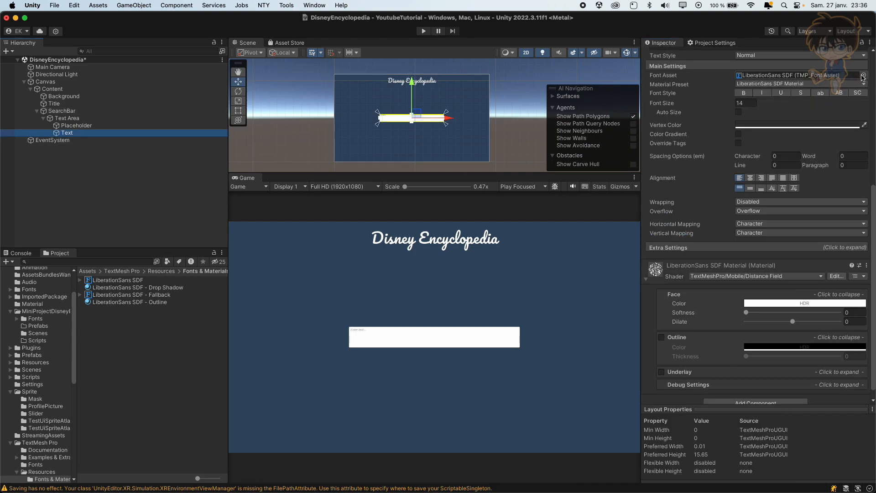
left_click(863, 75)
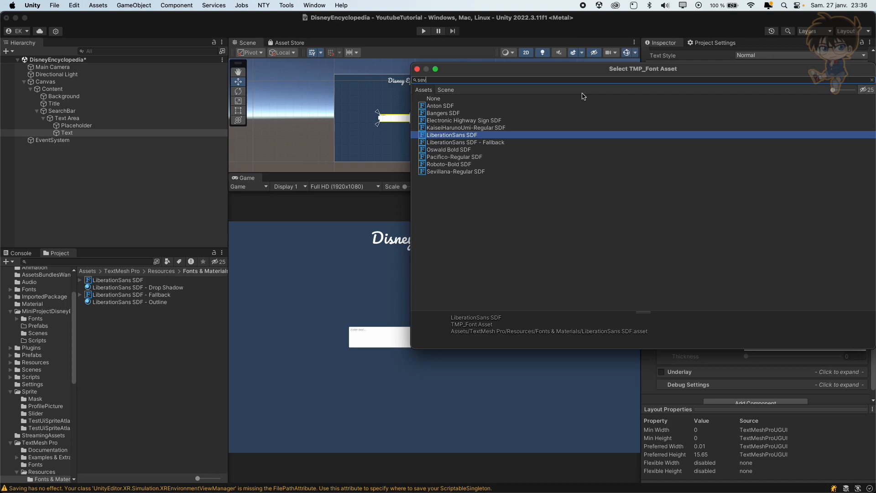
type("sev")
left_click(475, 106)
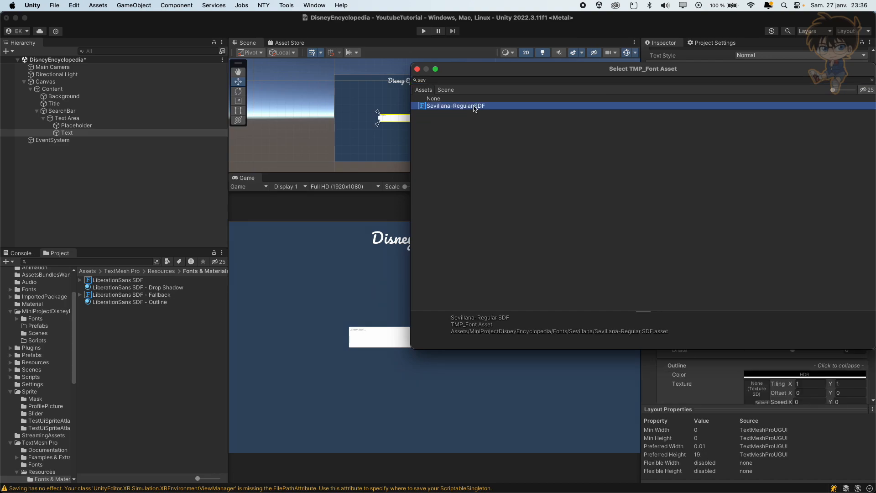
left_click(417, 69)
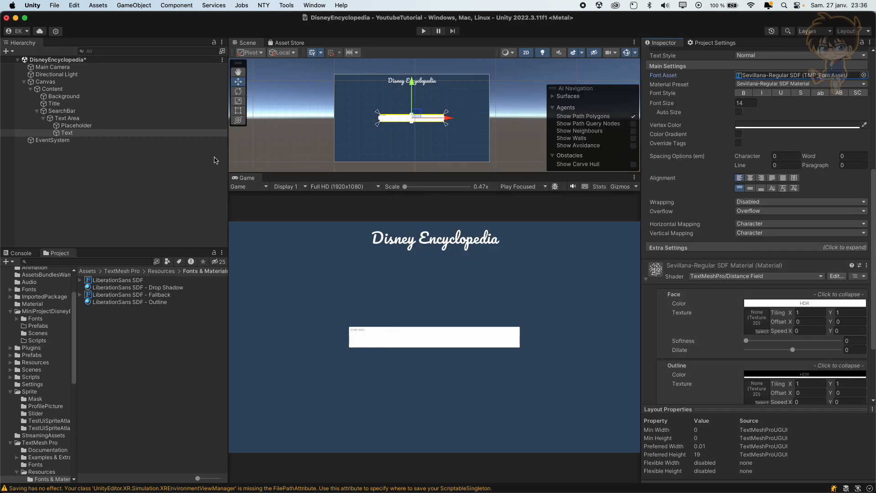
Step: Set the font size of the SearchBar's Text child to 50
left_click(72, 118)
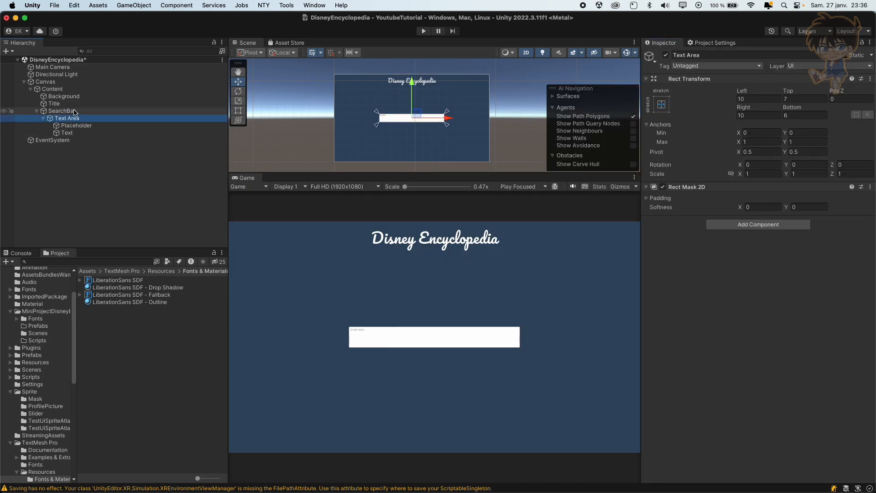
left_click(75, 112)
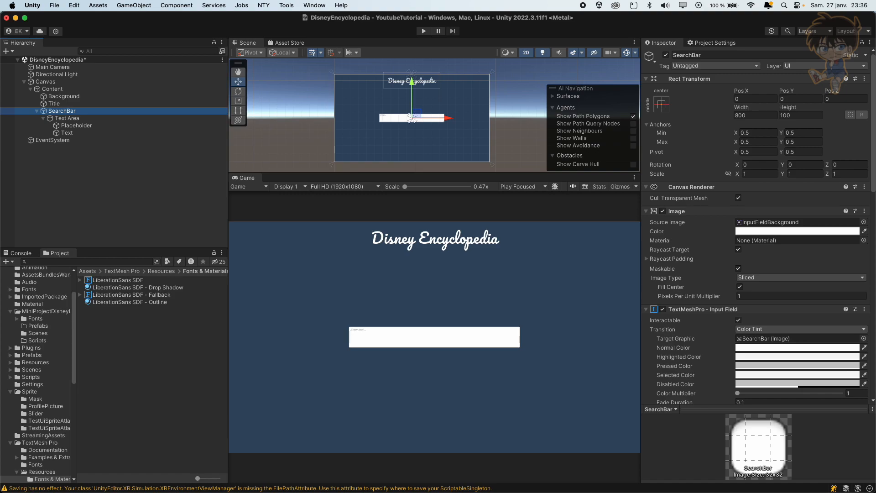
left_click(68, 134)
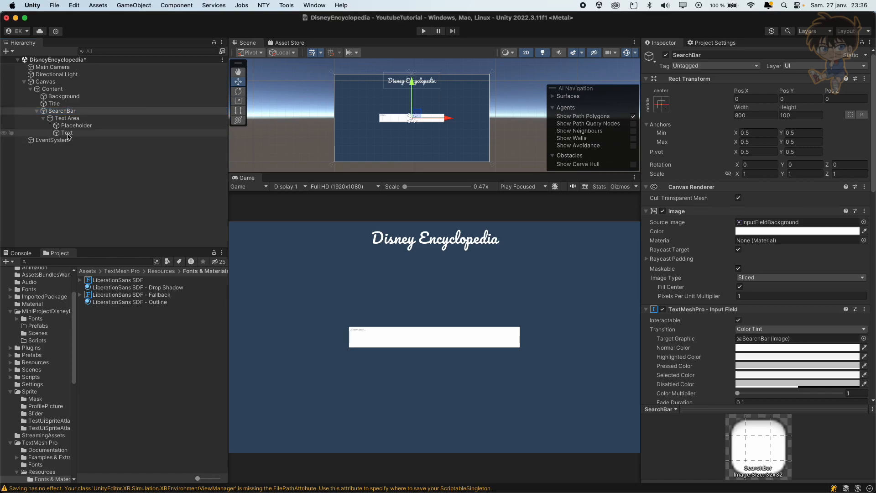
left_click(68, 136)
scroll(754, 193, "down", 10)
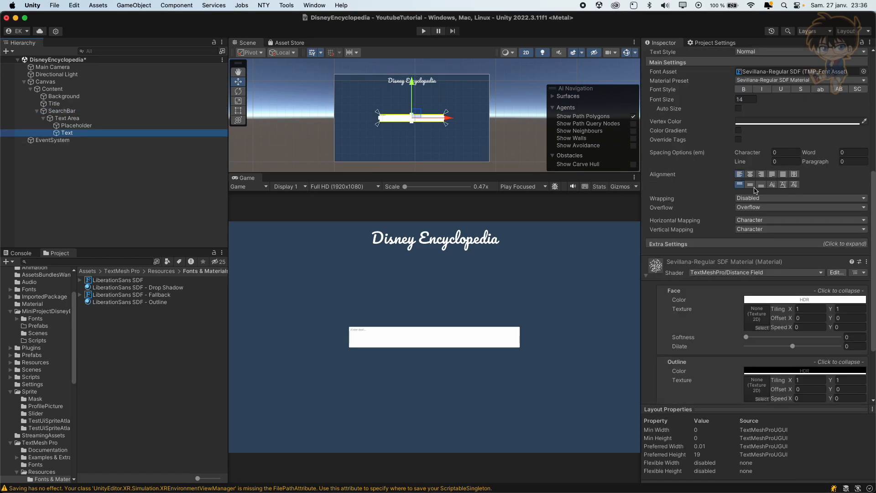
left_click(748, 99)
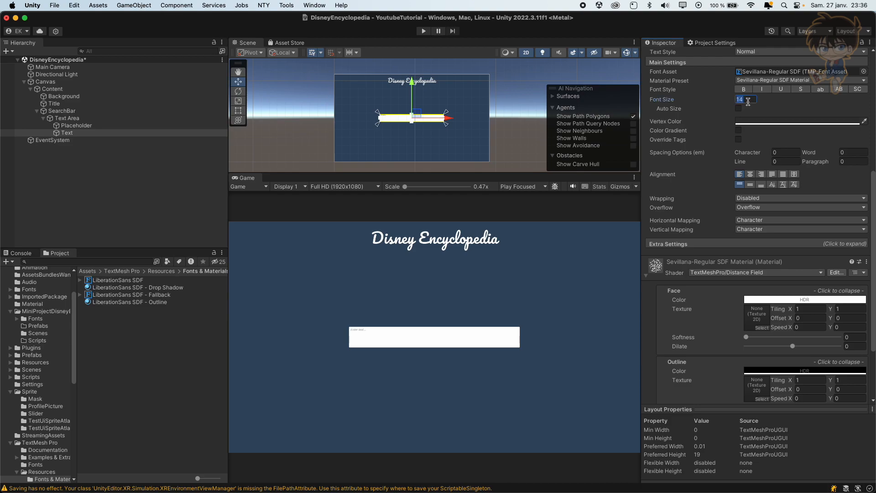
type("50")
Step: Set the SearchBar Placeholder's font size to 50 and align its text vertically to the middle
left_click(82, 126)
left_click(755, 98)
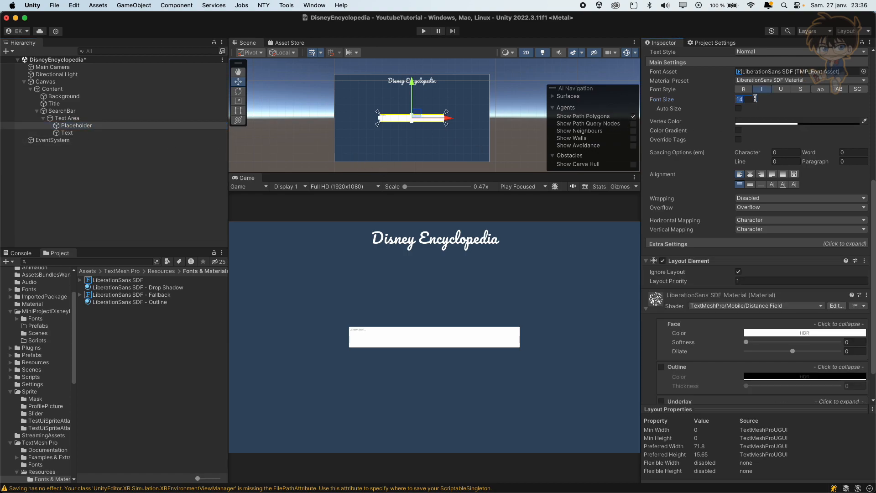
type("50")
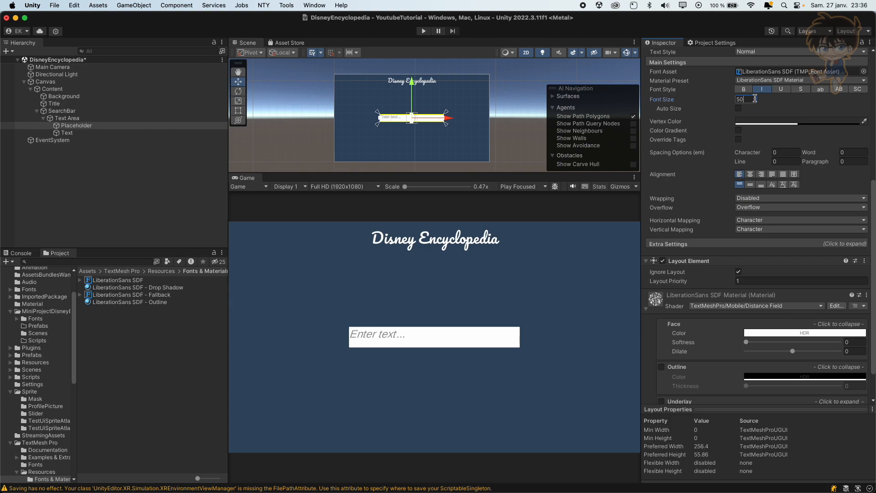
left_click(752, 187)
left_click(751, 185)
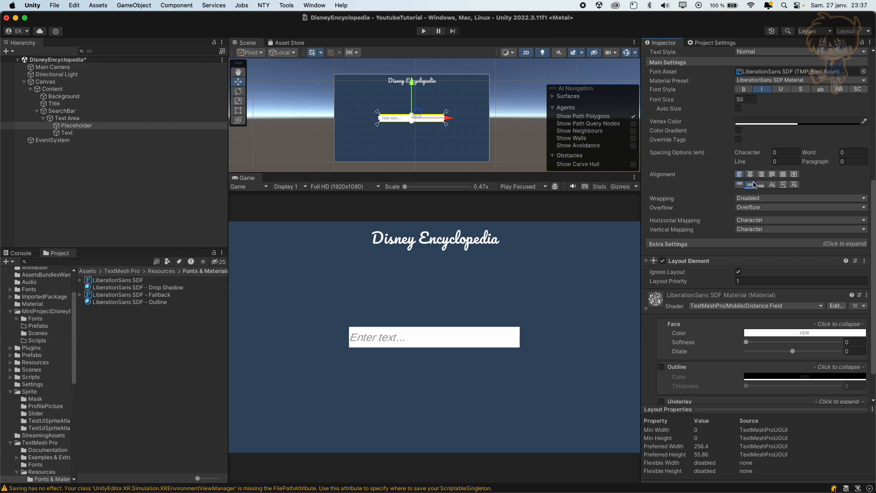
Step: Change the Placeholder's font asset to Sevillana-Regular SDF and deselect the object
scroll(811, 185, "up", 1)
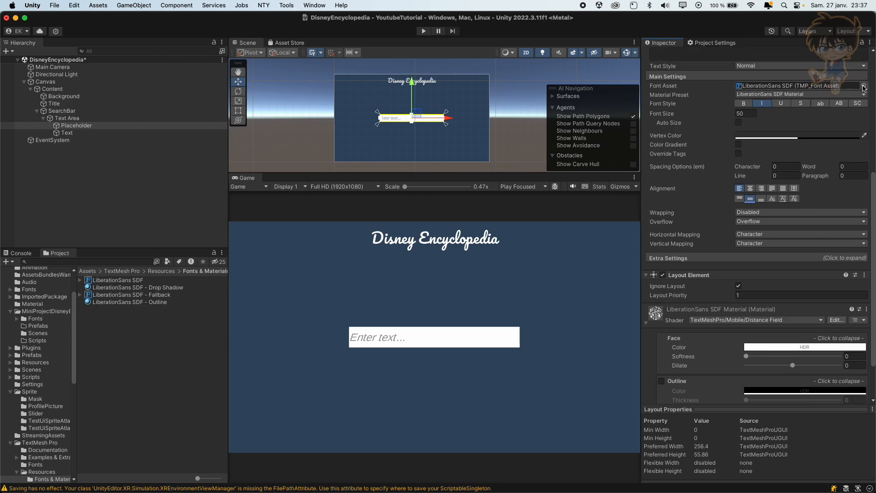
left_click(863, 87)
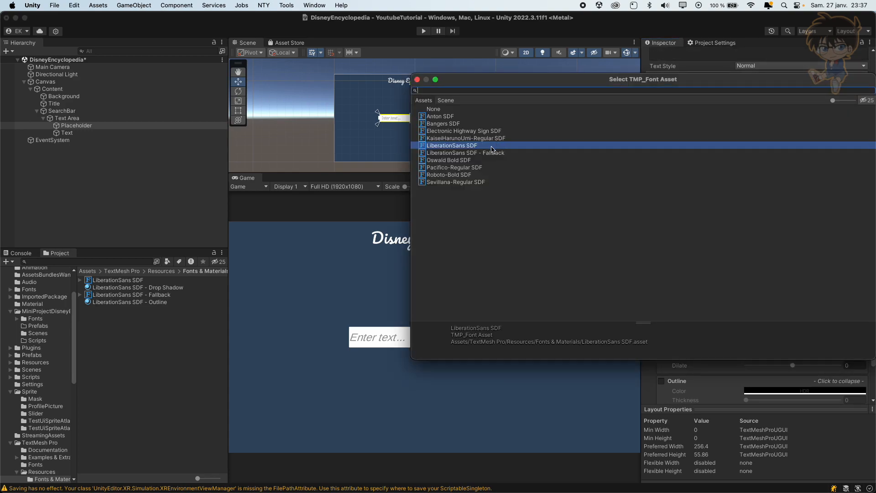
left_click(454, 183)
left_click(342, 186)
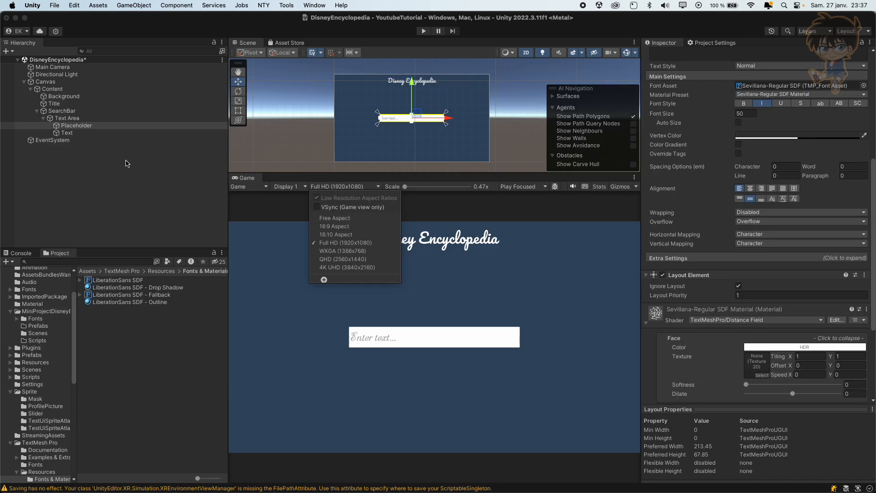
left_click(131, 185)
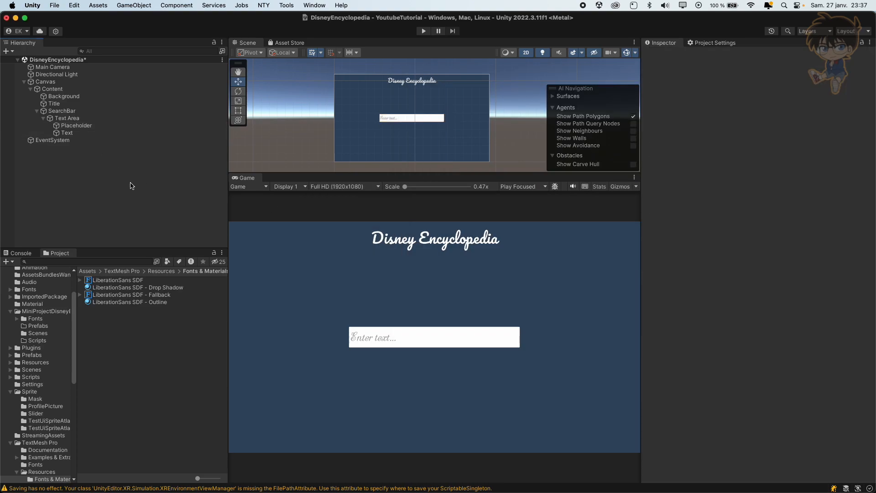
Step: Change the Placeholder's text to "Enter disney character name"
left_click(96, 126)
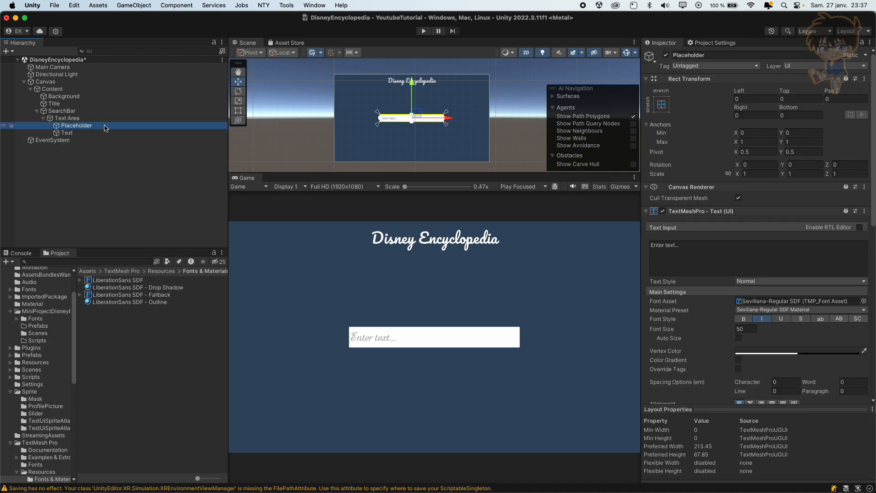
left_click(705, 247)
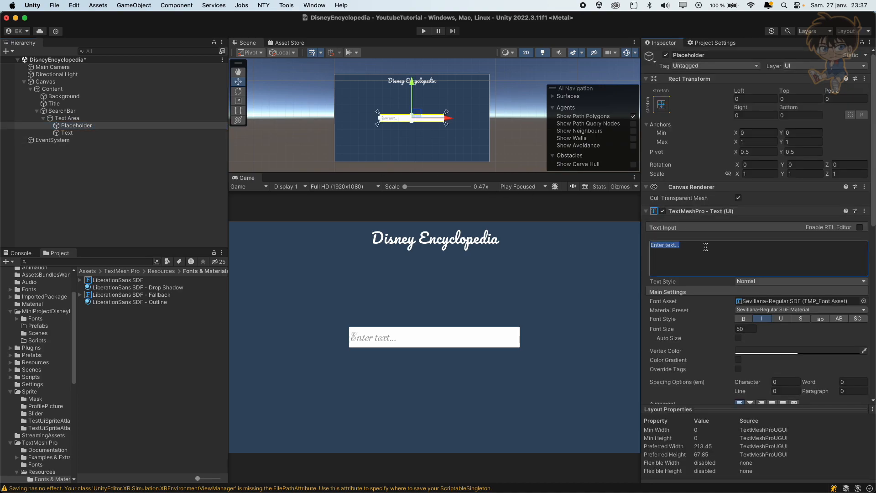
left_click(706, 247)
key("BackSpace")
key("BackSpace")
key("BackSpace")
key("BackSpace")
key("BackSpace")
key("BackSpace")
key("BackSpace")
key("BackSpace")
type("disney")
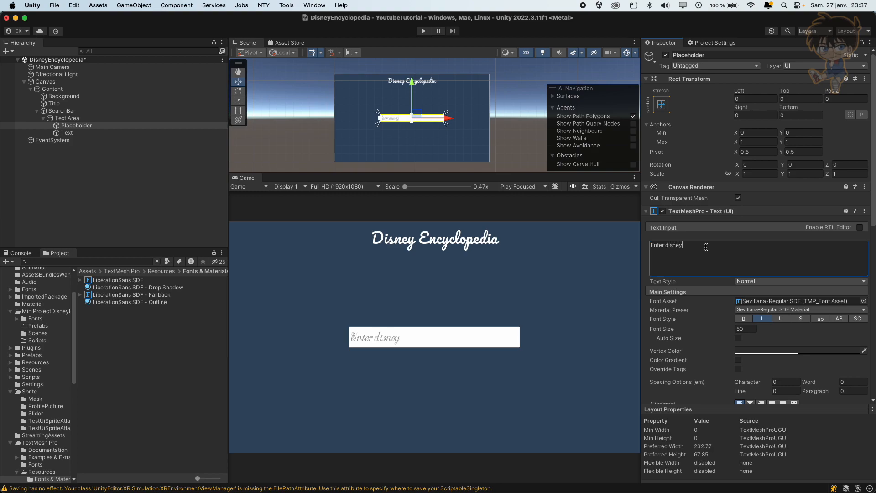
type(" C")
key("BackSpace")
type("character name")
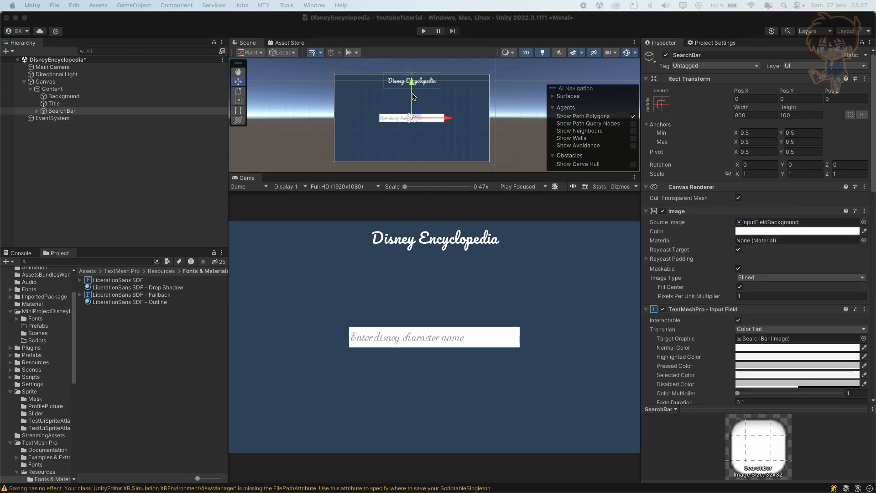
Step: Move the SearchBar up beneath the title and set its Pos Y to 300
left_click_drag(411, 82, 412, 60)
left_click(795, 99)
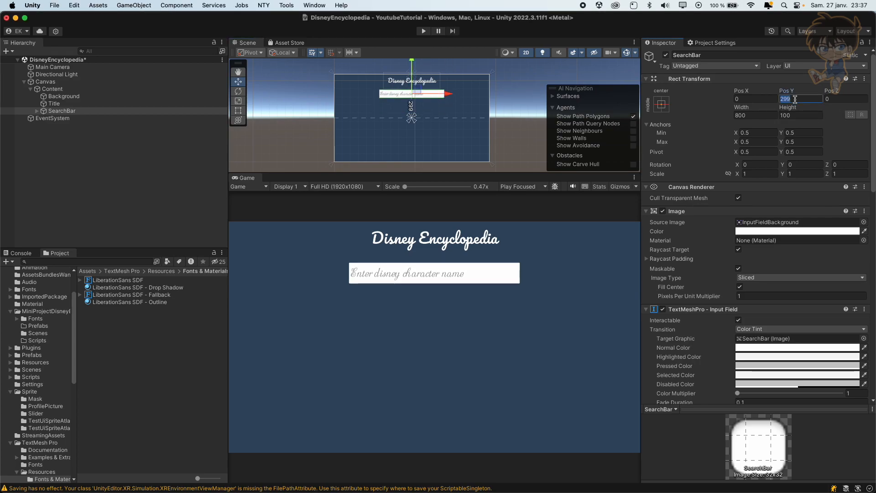
type("300")
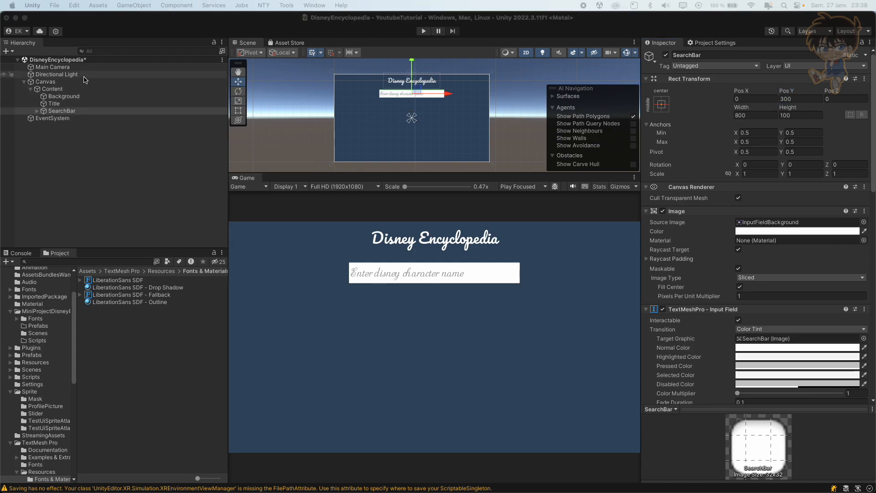
Step: Add a TextMeshPro button as a child of the Content object
left_click(61, 89)
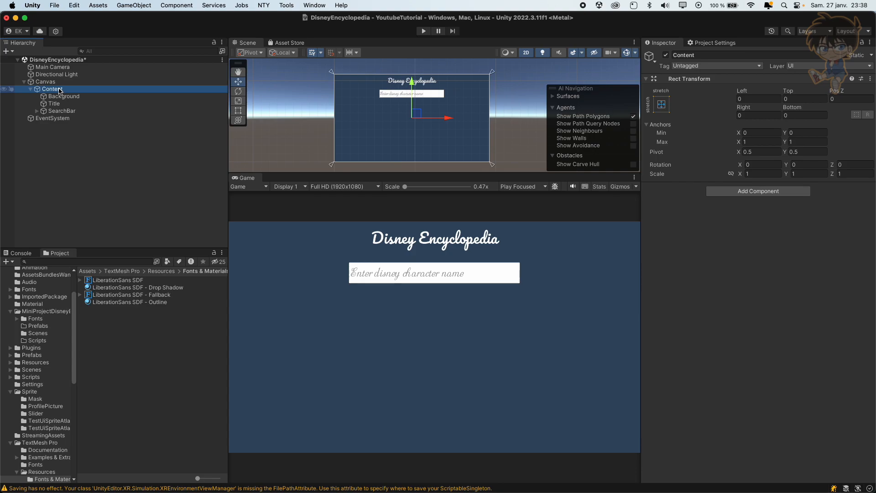
right_click(61, 90)
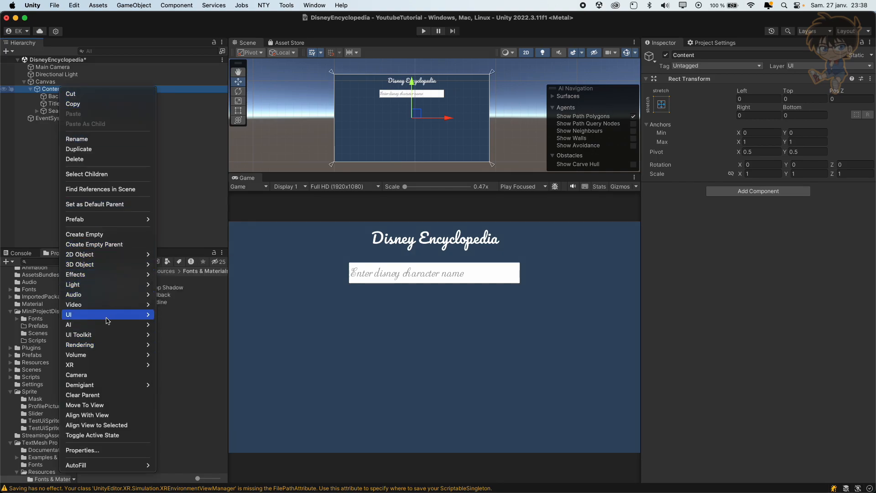
mouse_move(108, 321)
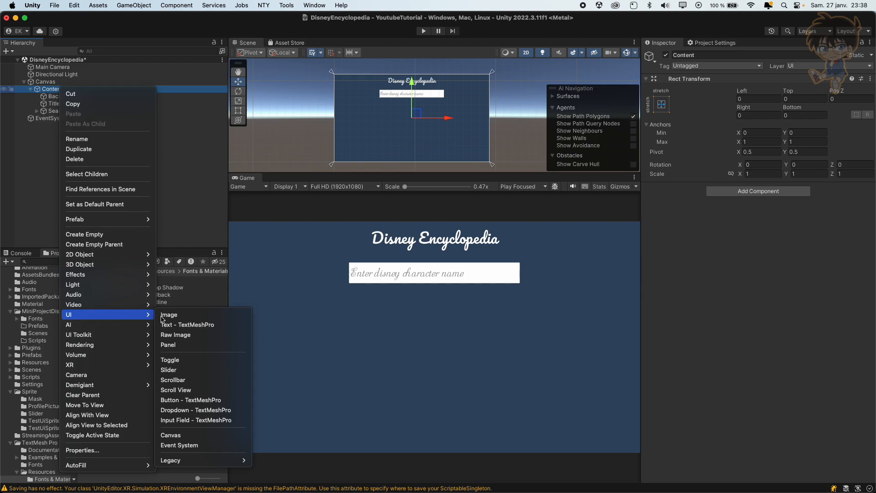
left_click(203, 400)
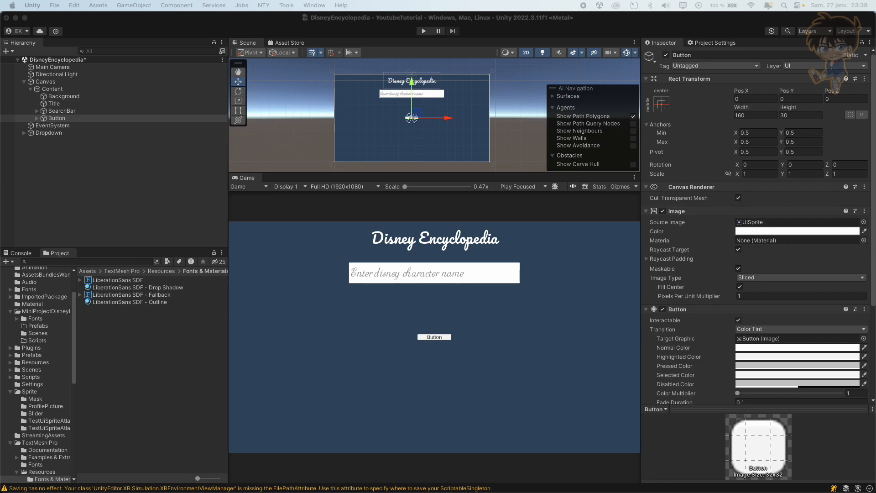
Step: Position the new button at Pos X 500 and Pos Y 300, with width and height both 100
left_click(747, 99)
type("500")
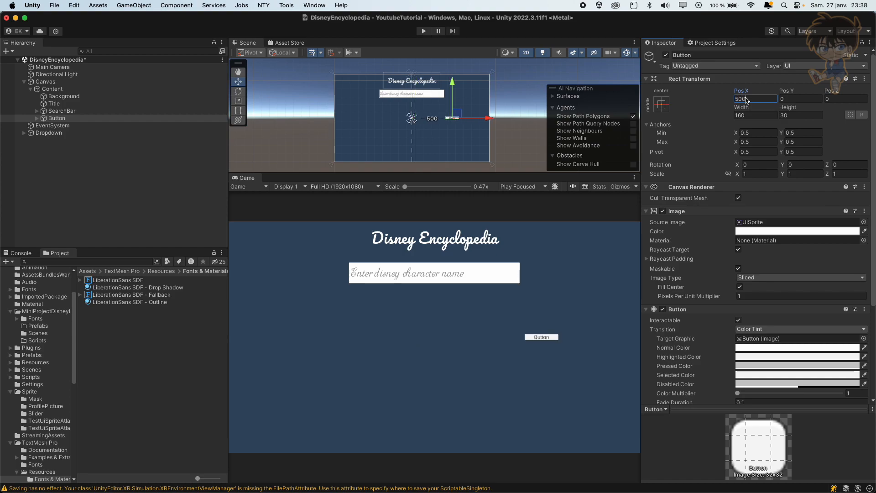
key("Tab")
type("300")
key("Tab")
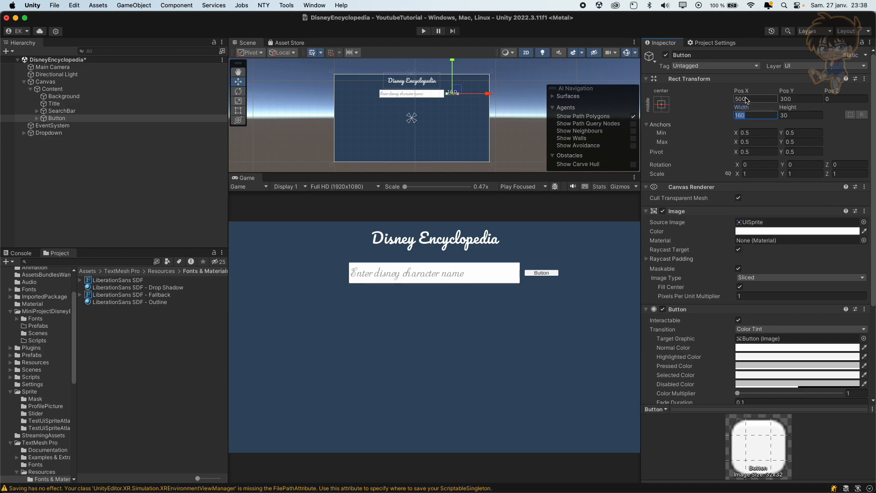
type("100")
key("Tab")
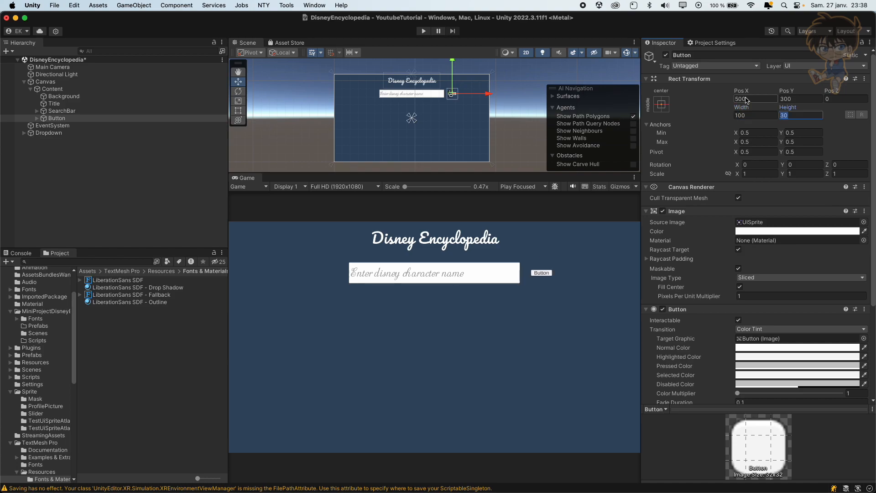
type("100")
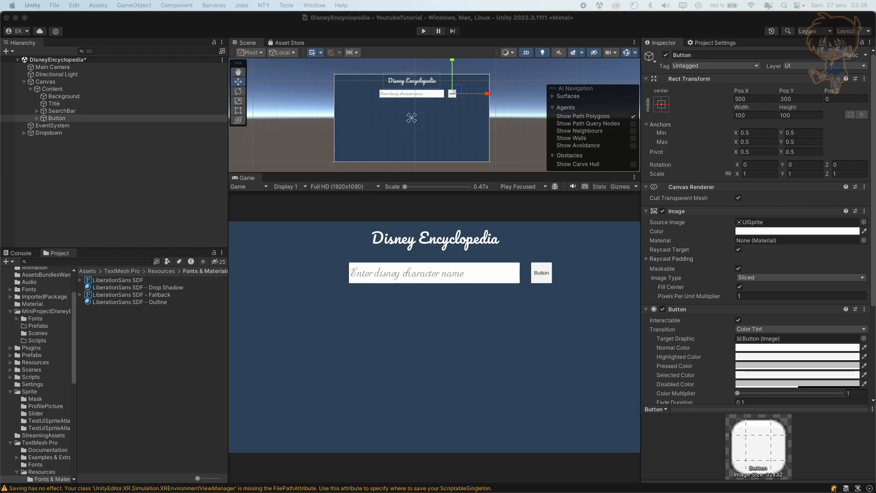
Step: Assign the T_1_magnifier_al_ sprite as the button's source image and delete the button's Text (TMP) child
left_click_drag(114, 280, 765, 225)
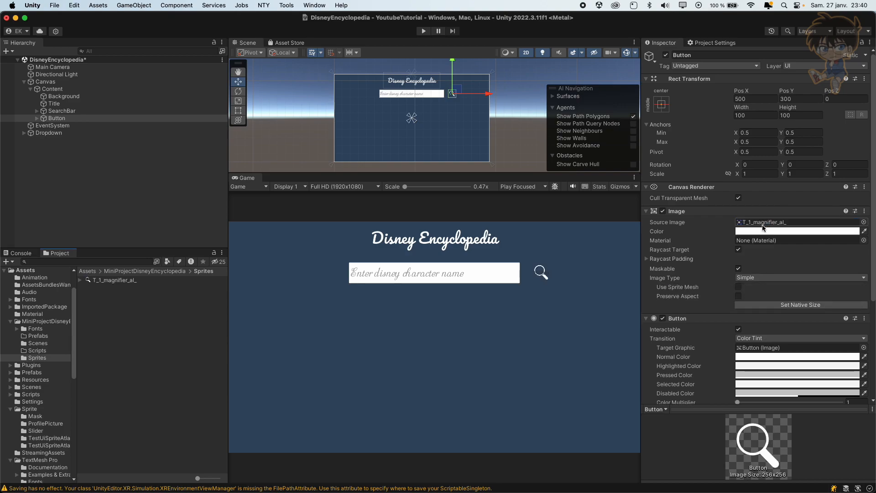
left_click(37, 118)
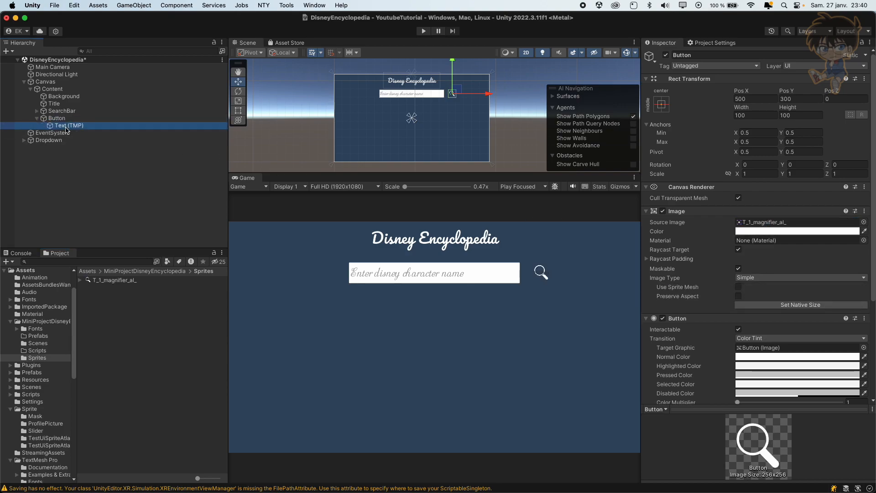
right_click(65, 126)
left_click(92, 177)
Step: Rename the button under Content as SearchButton
left_click(77, 119)
left_click(77, 119)
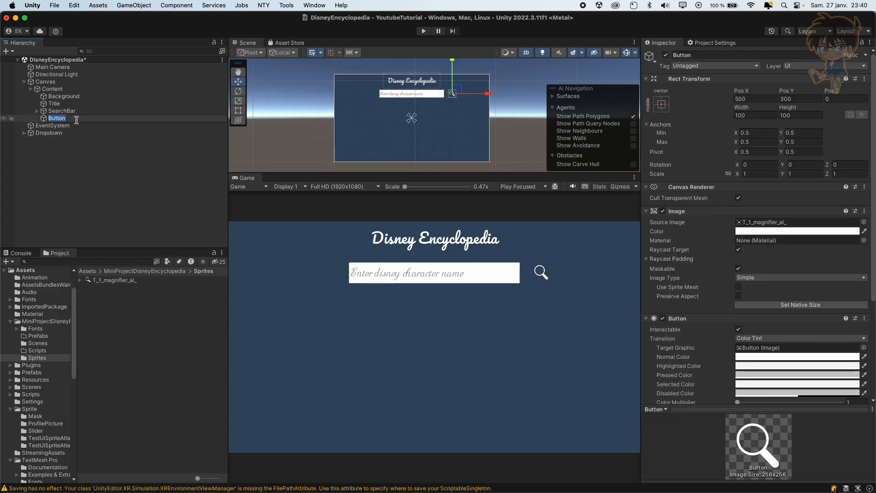
type("SearchButton")
key("Return")
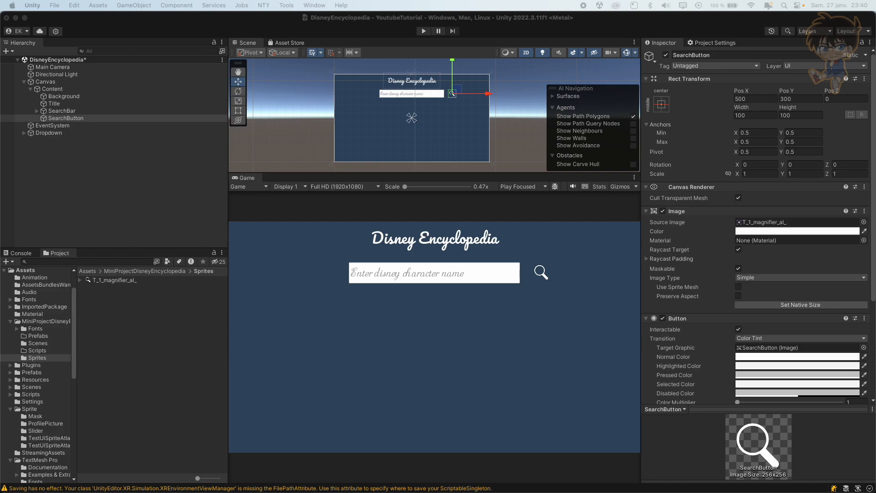
Step: Add a UI Panel as a child of Content and anchor it to the middle centre
left_click(58, 91)
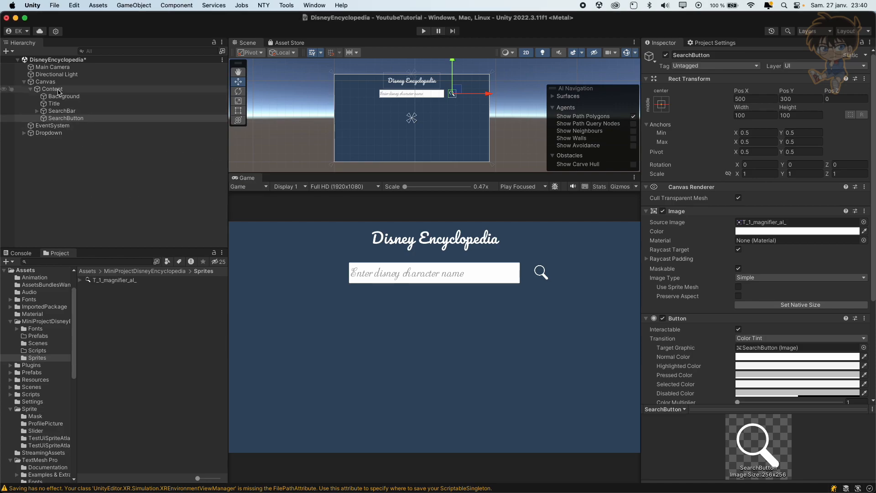
right_click(59, 90)
mouse_move(92, 318)
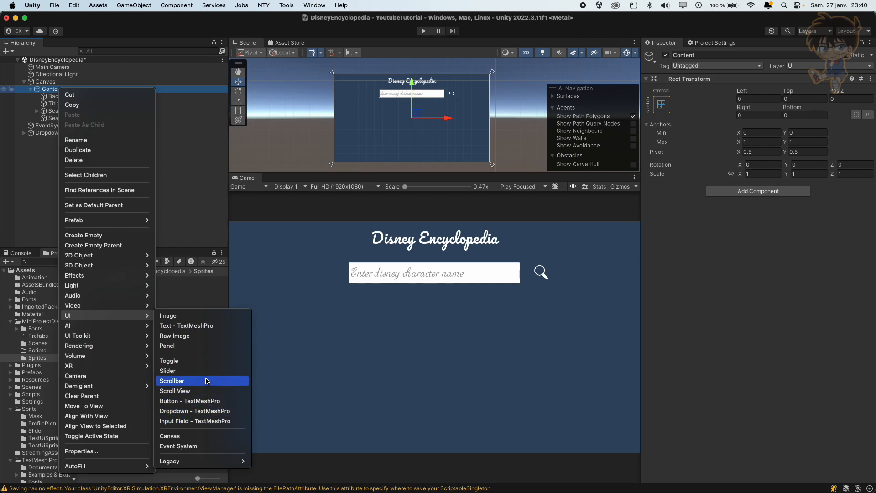
left_click(205, 347)
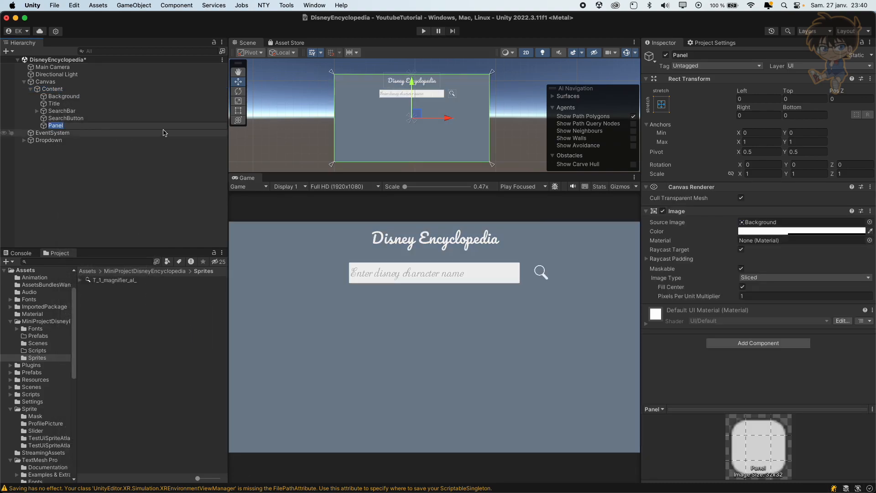
left_click(667, 108)
left_click(713, 195)
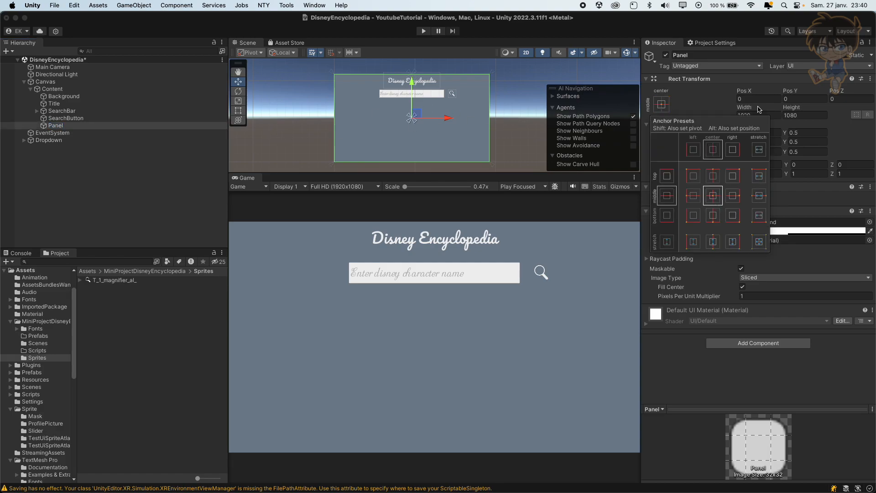
Step: Size the panel to width 1725 and height 600, and set its Pos Y to -100
left_click(771, 116)
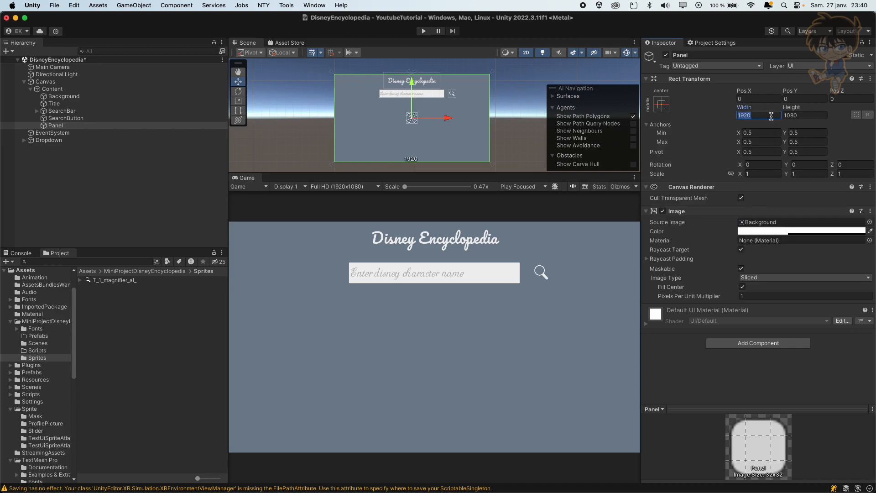
type("17")
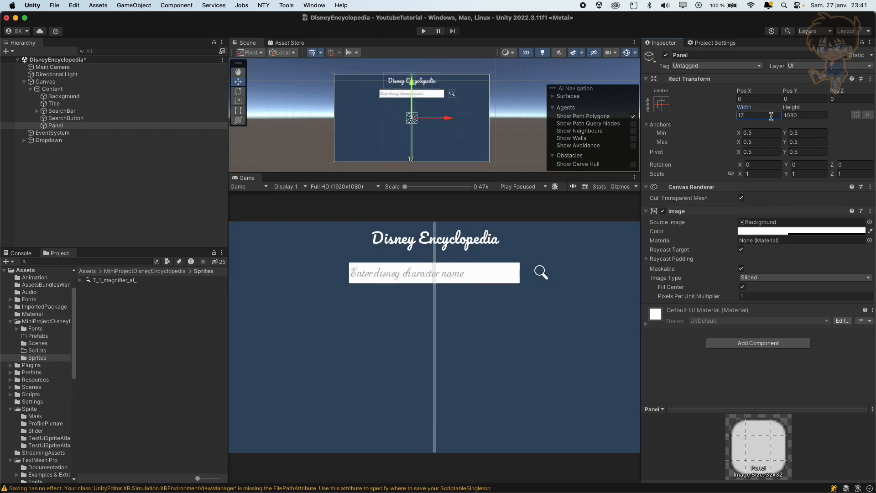
type("25")
key("Tab")
type("600")
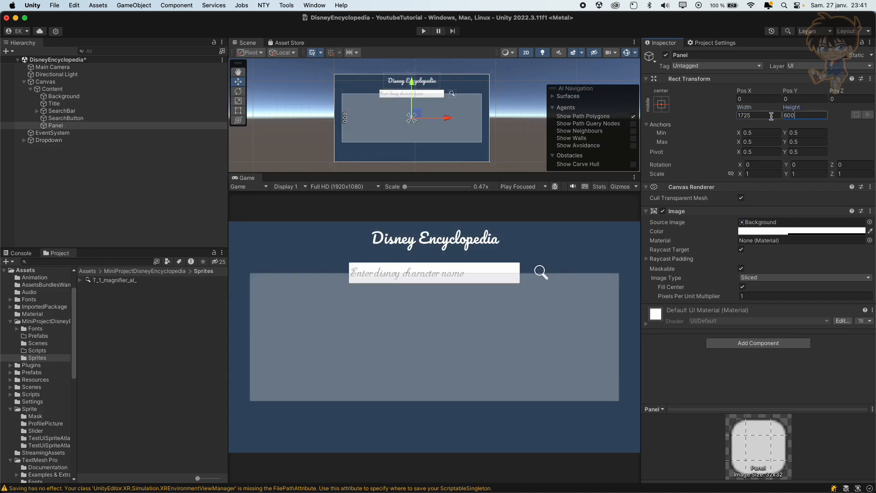
left_click(807, 99)
type("-100")
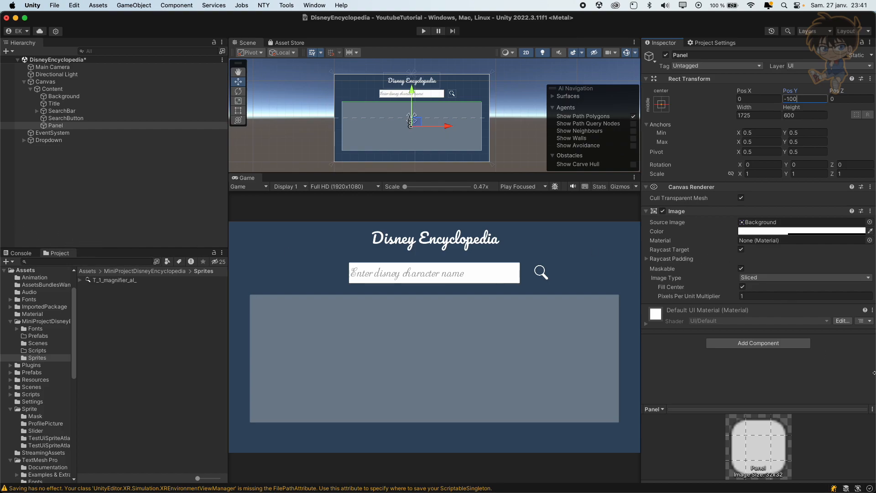
Step: Add a Grid Layout Group component to the panel and set its cell size to 280 by 280
left_click(756, 343)
type("grid")
key("Down")
key("Return")
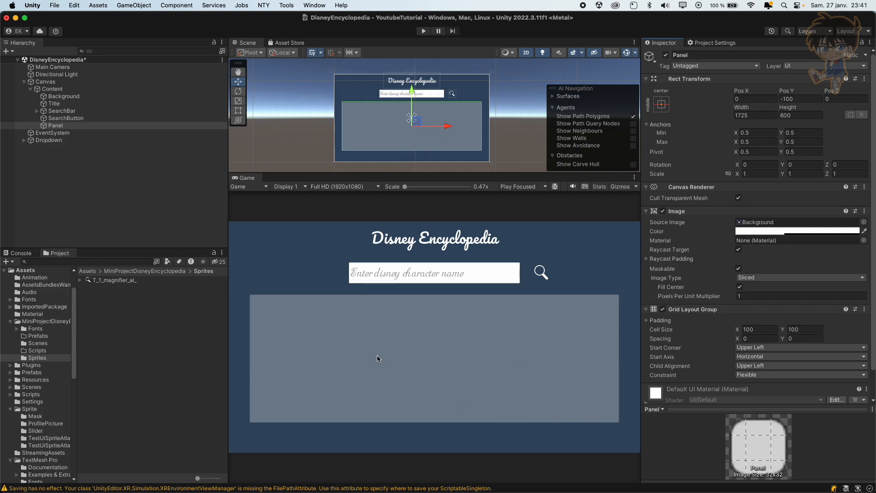
left_click(754, 329)
type("280")
key("Tab")
type("280")
Step: Set the grid's left and top padding to 20 and constrain it to a Fixed Column Count of 6
left_click(749, 320)
left_click(752, 329)
type("20")
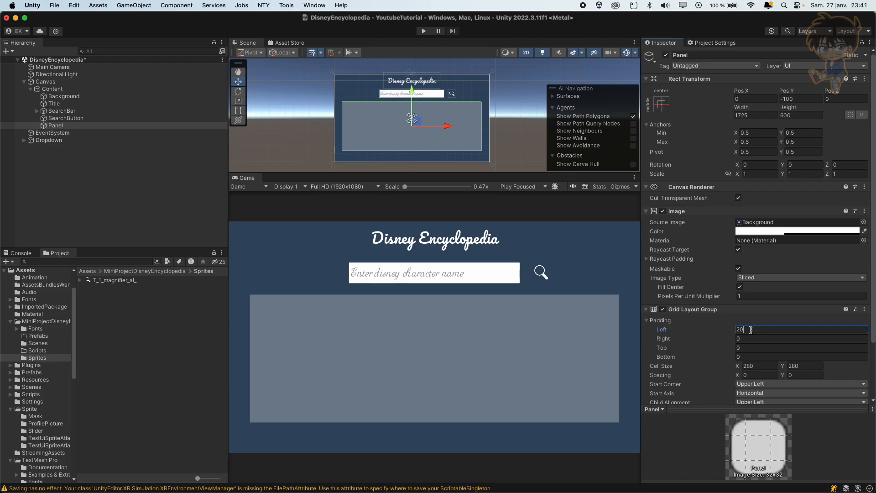
scroll(753, 330, "down", 3)
left_click(770, 345)
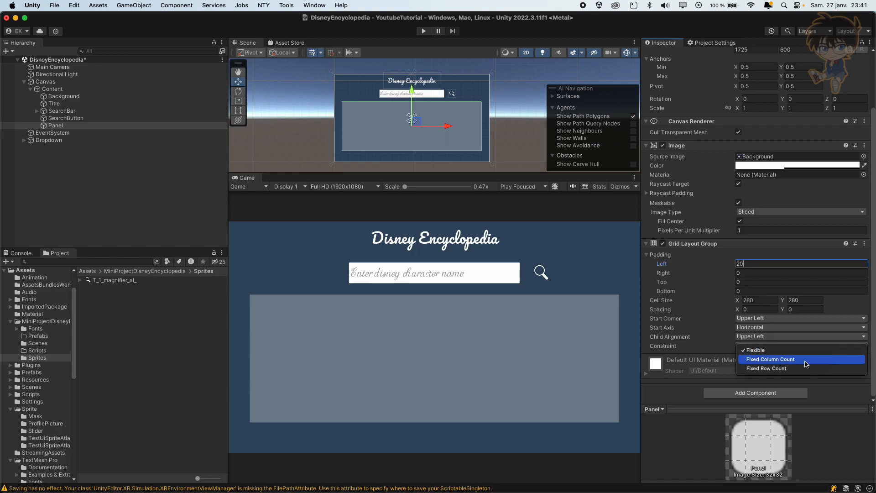
left_click(770, 359)
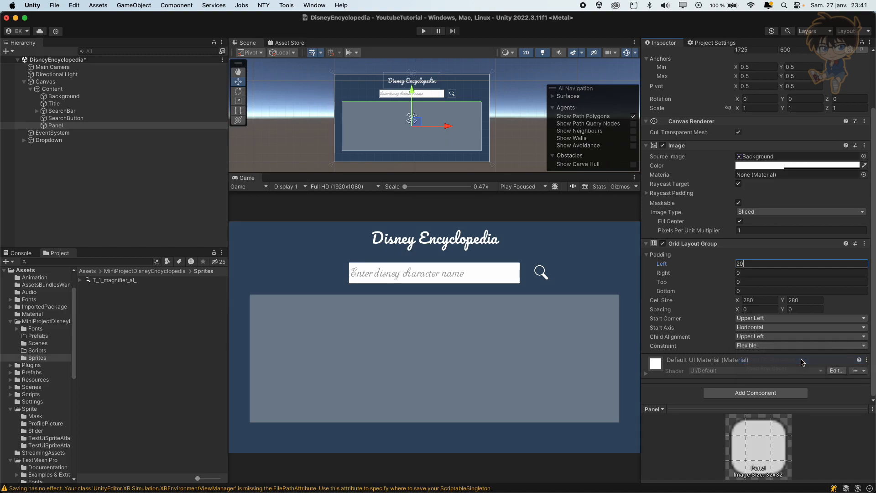
left_click(788, 355)
type("6")
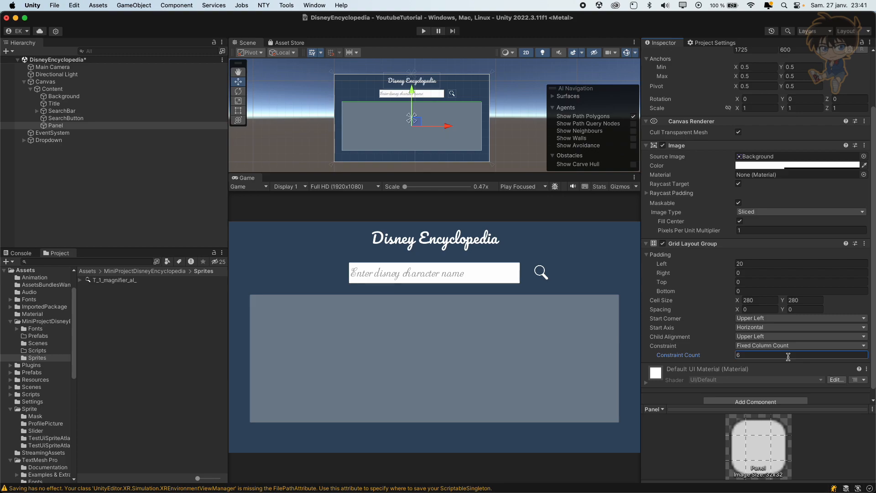
left_click(758, 282)
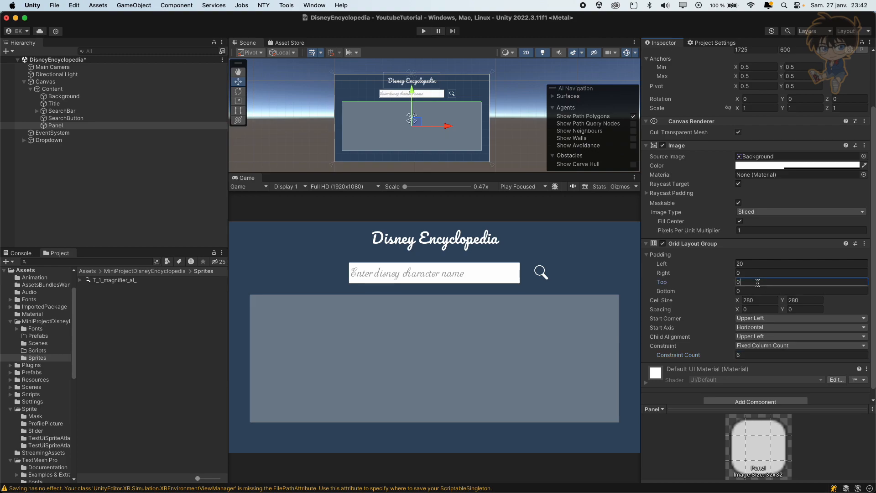
type("20")
left_click(294, 315)
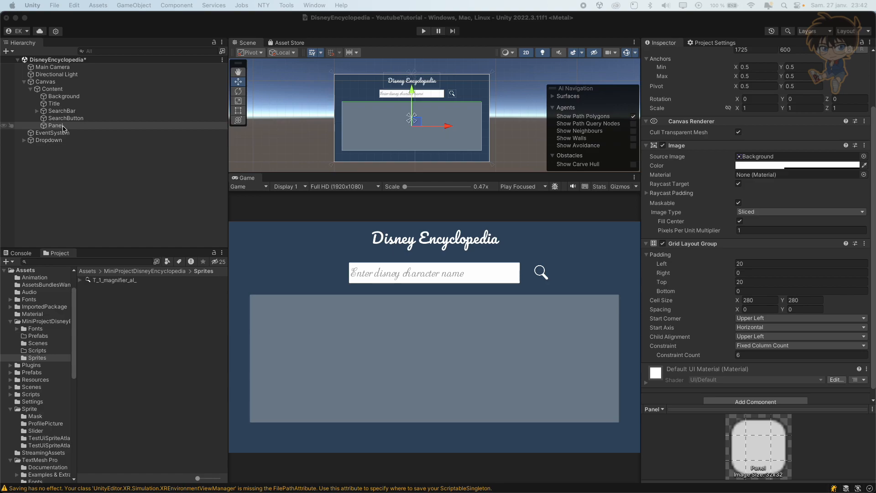
Step: Place the ParentThumnailAndNameCharacter prefab from the MiniProjectDisneyEncyclopedia Prefabs folder inside Panel and look over its NameCharacter child
left_click(88, 271)
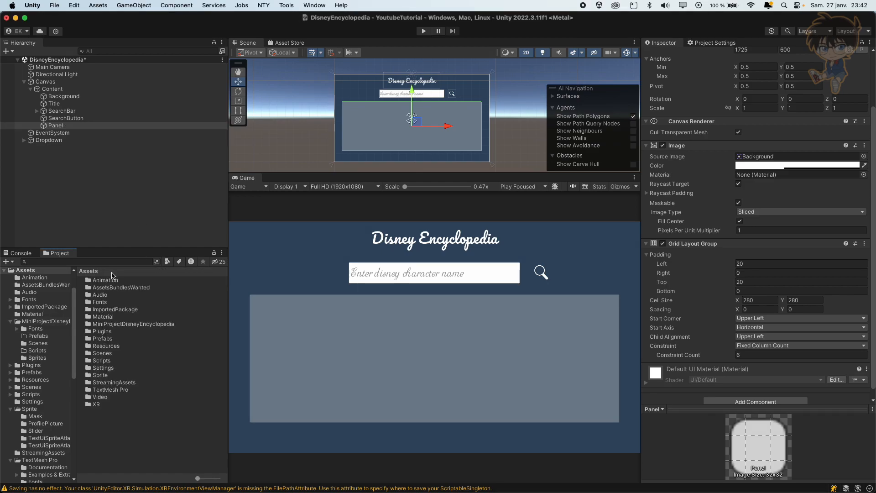
double_click(116, 324)
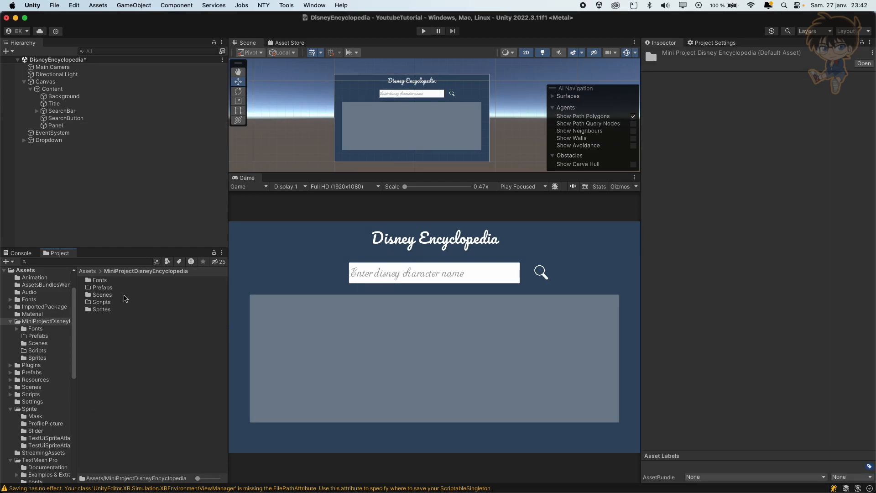
left_click(89, 271)
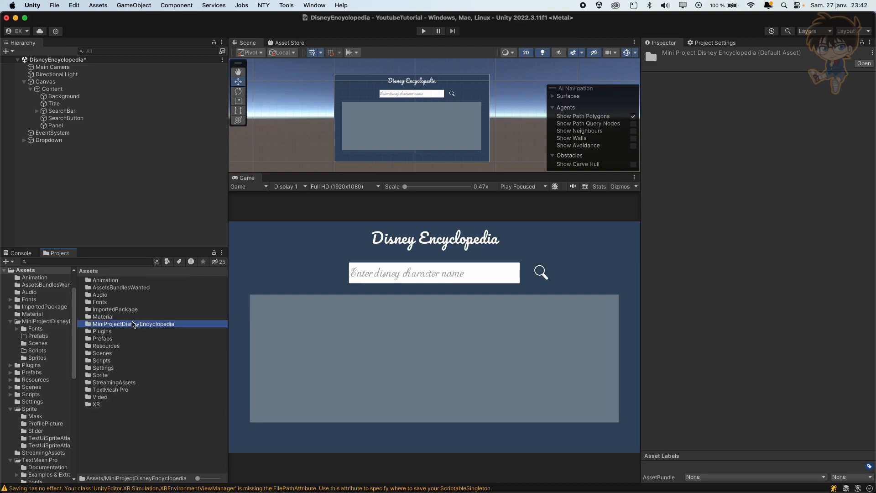
double_click(110, 337)
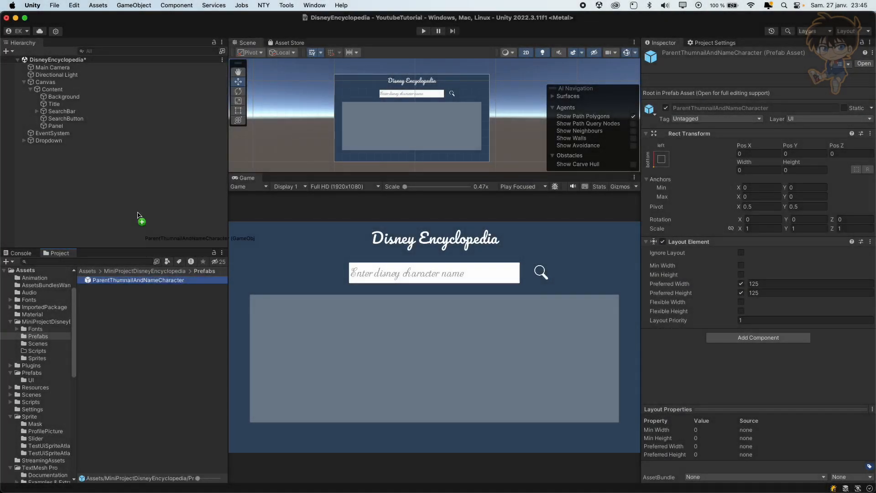
left_click_drag(141, 219, 53, 127)
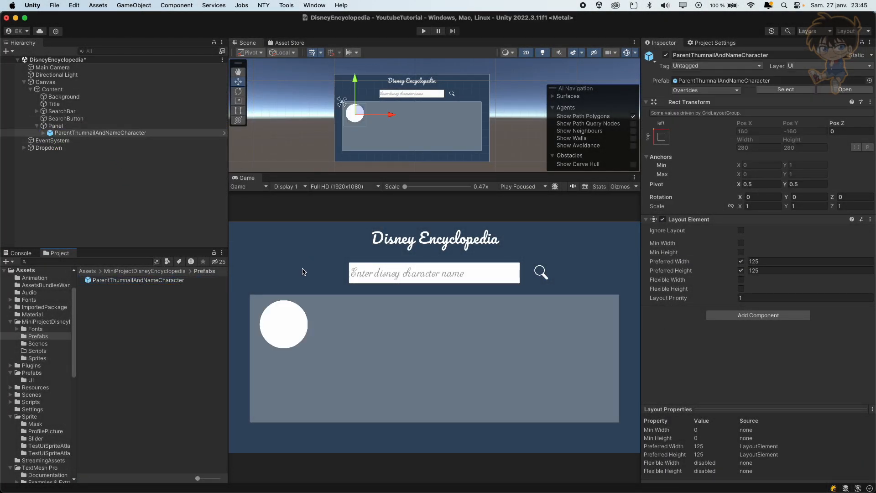
double_click(48, 132)
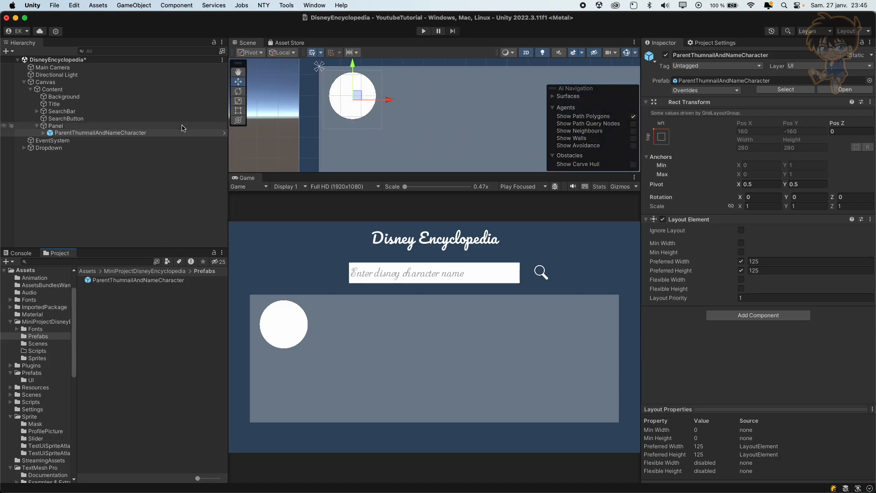
left_click(43, 133)
left_click(86, 147)
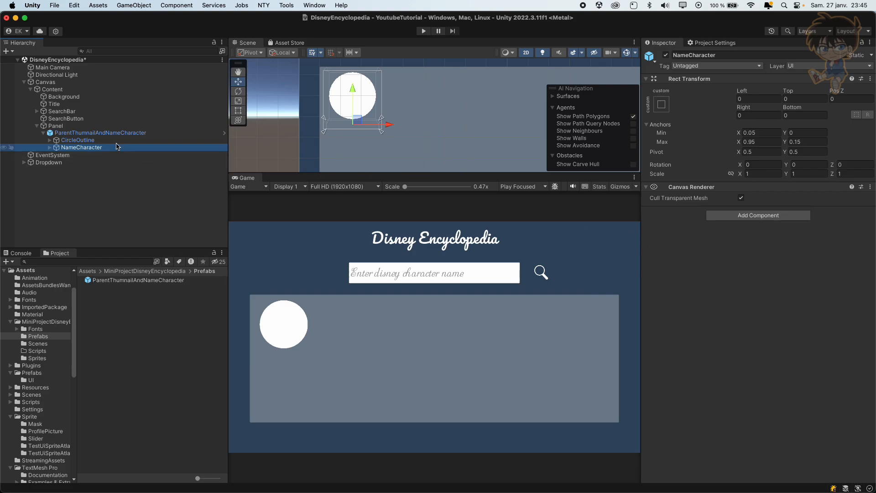
left_click(37, 126)
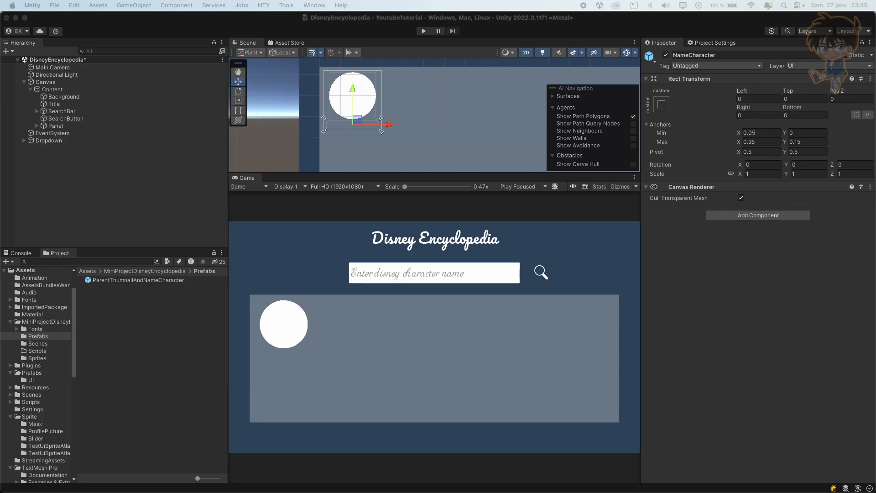
Step: Create an empty child object under Content and name it ContainerNavigation
right_click(61, 90)
mouse_move(113, 306)
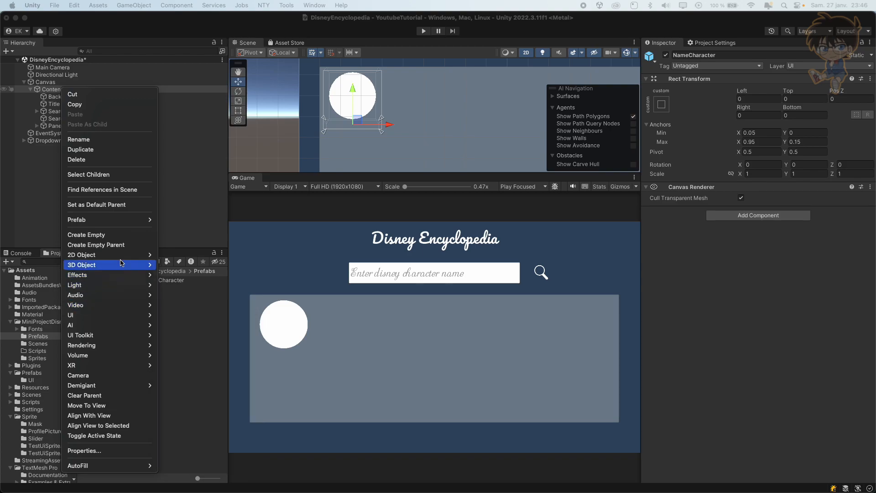
left_click(110, 235)
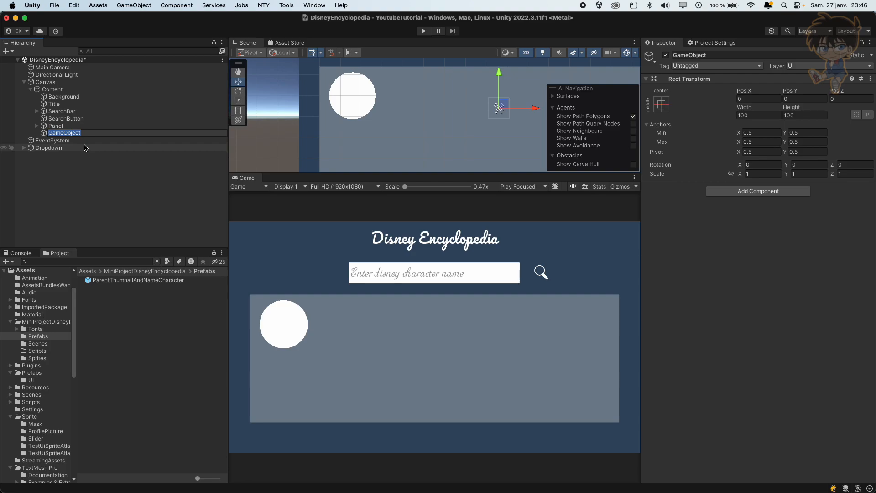
type("ContainerNavigation")
key("Return")
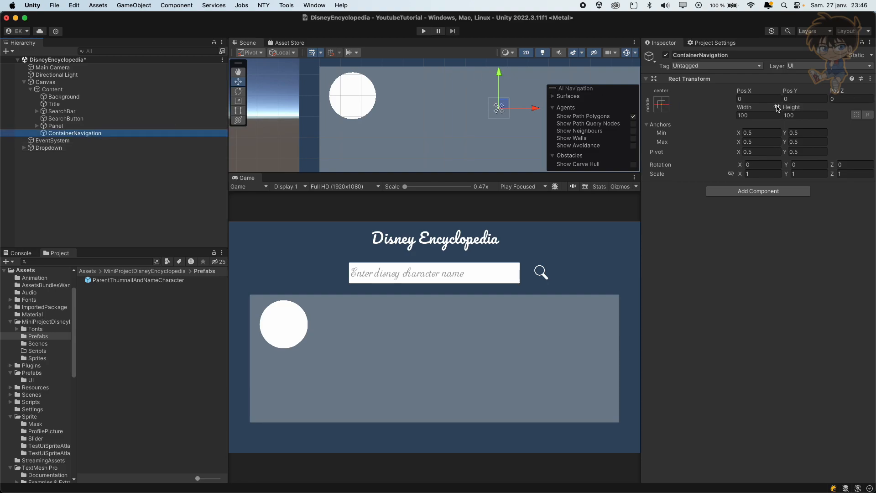
Step: Anchor ContainerNavigation to the bottom centre with width 300, height 100 and Pos Y 60
left_click(755, 116)
type("300")
key("Tab")
type("100")
left_click(805, 98)
type("60")
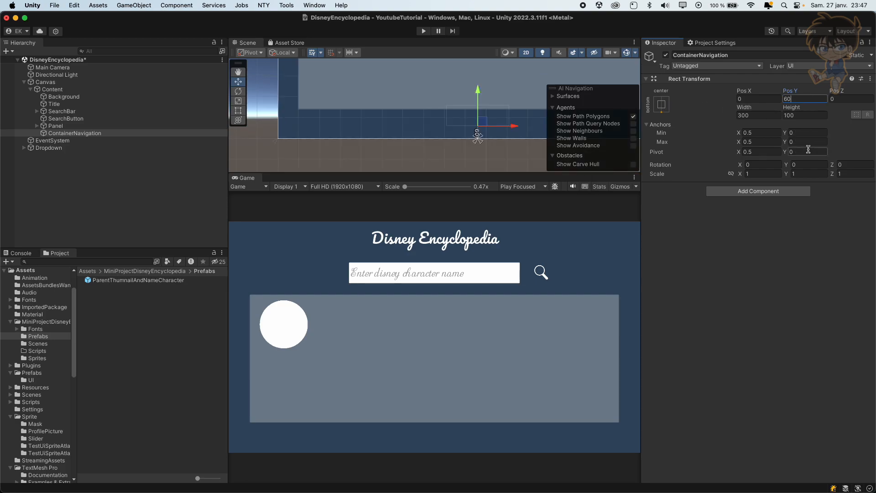
Step: Set ContainerNavigation's pivot Y to 0.5 and restore its Pos Y to 60
left_click(807, 151)
type("0.5")
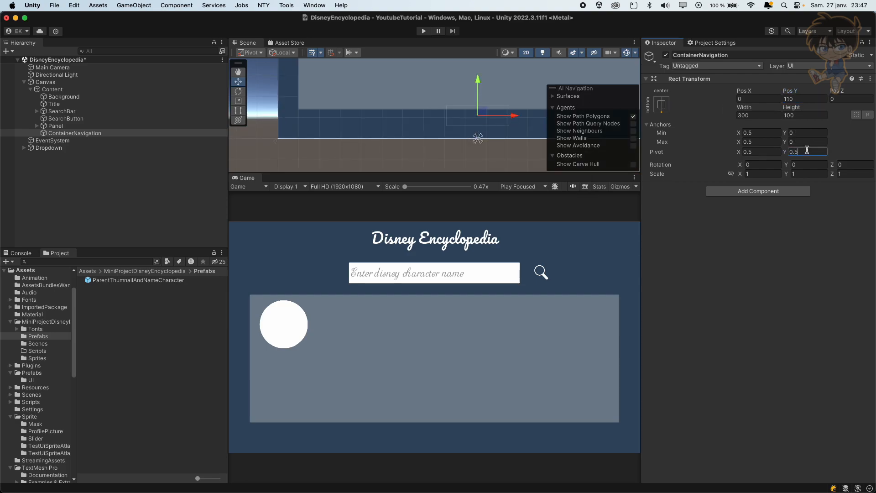
left_click(809, 98)
type("60")
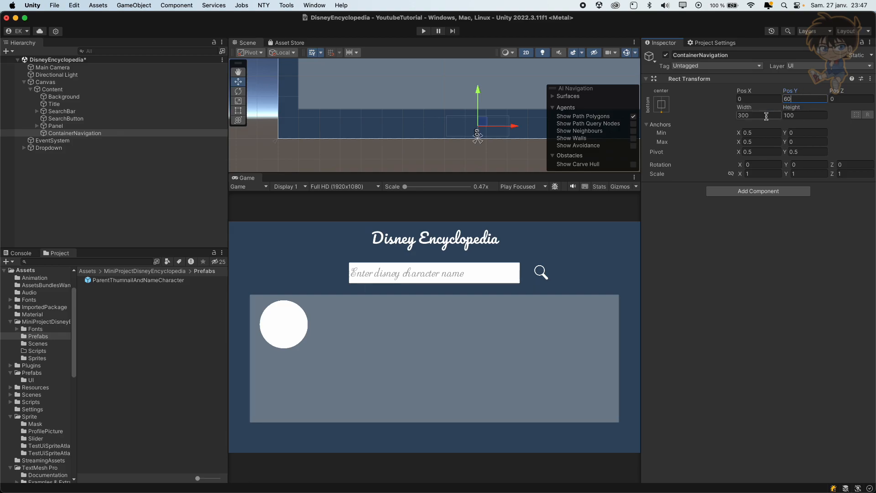
Step: Create an empty child of ContainerNavigation named ContentPage and set its anchors to stretch in both directions
left_click(80, 133)
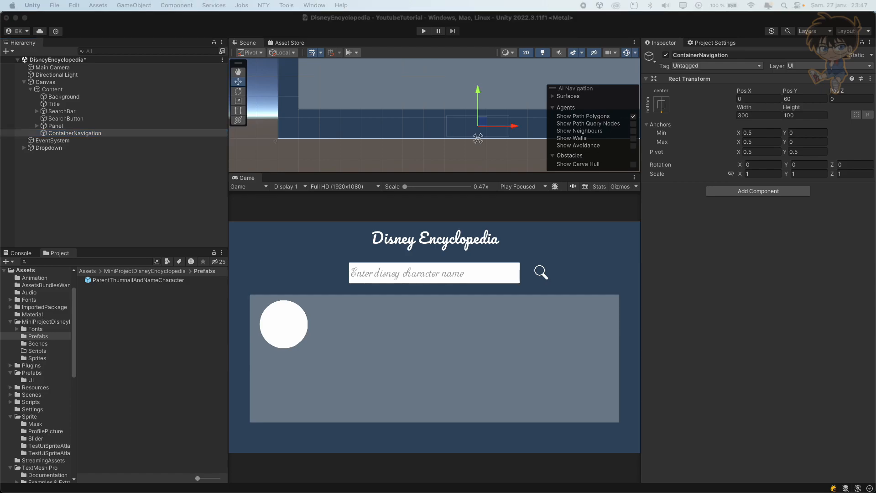
right_click(71, 136)
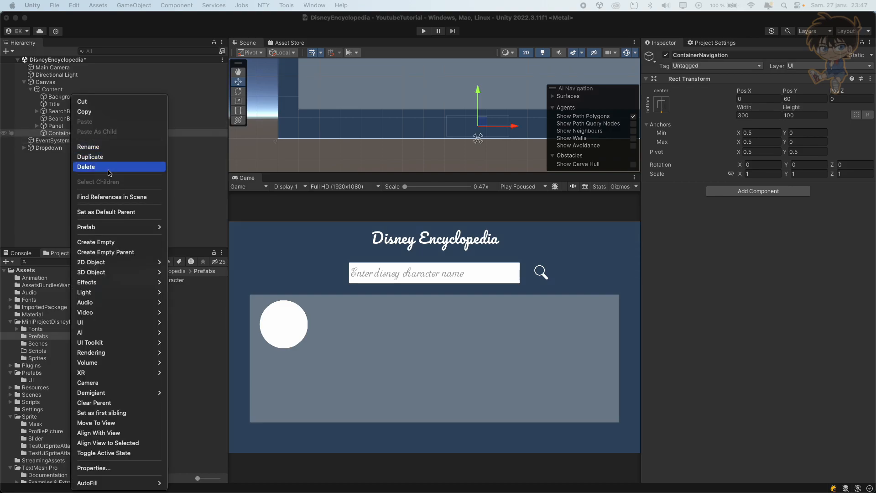
left_click(122, 242)
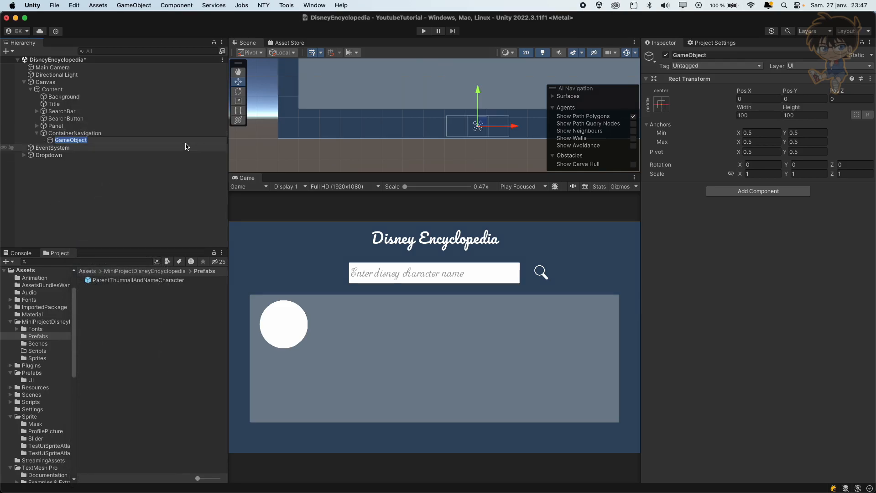
type("C")
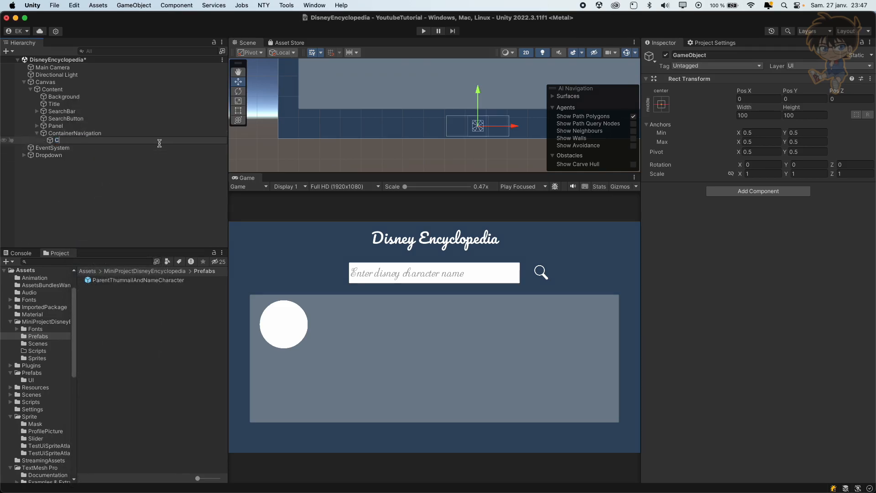
type("onte")
key("Return")
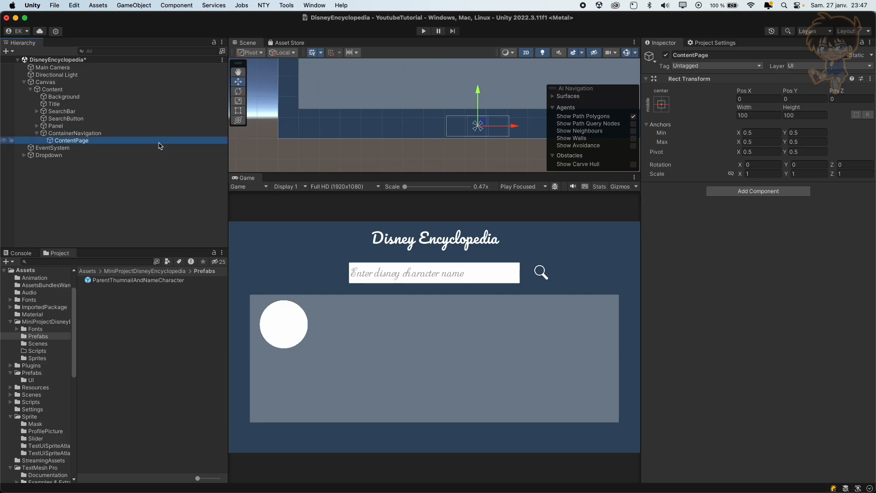
left_click(661, 104)
left_click(754, 241)
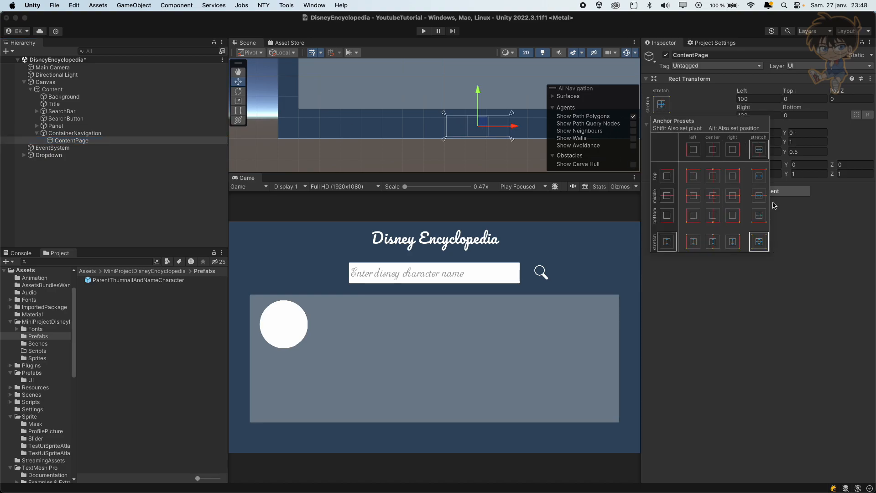
Step: Set ContentPage's Left, Right and Bottom offsets to 0 so it fills ContainerNavigation
left_click(775, 97)
type("0")
key("Tab")
key("Tab")
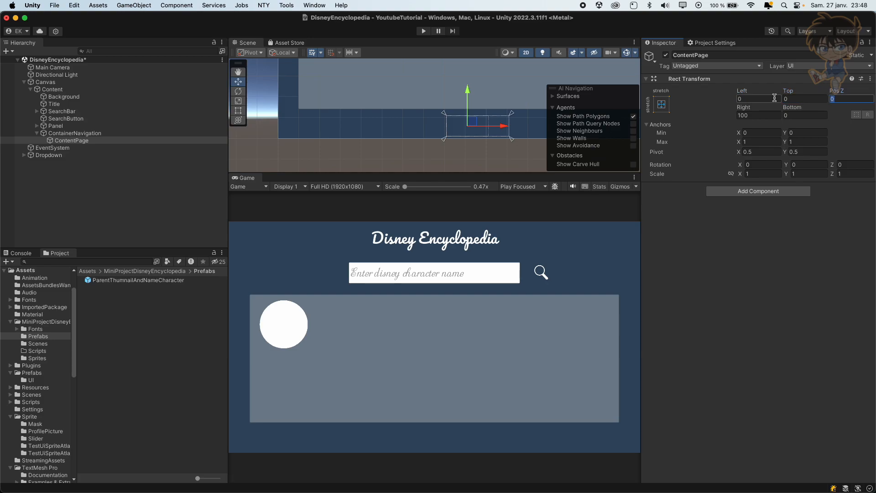
key("Tab")
type("0")
key("Tab")
type("0")
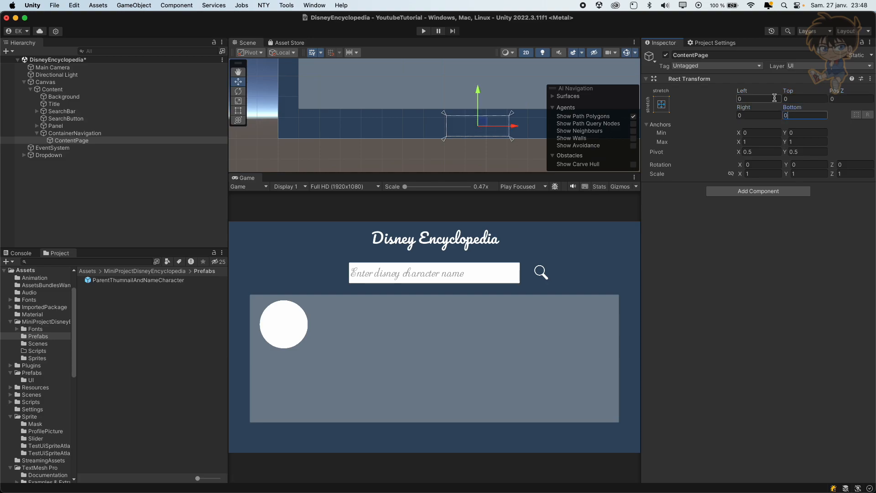
Step: Add a Horizontal Layout Group component to ContentPage and set its Child Alignment to Middle Center
left_click(745, 191)
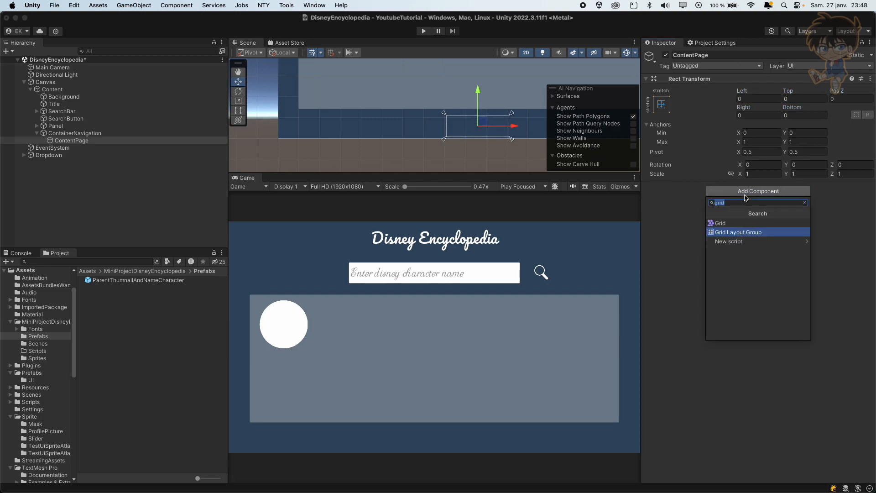
type("hot")
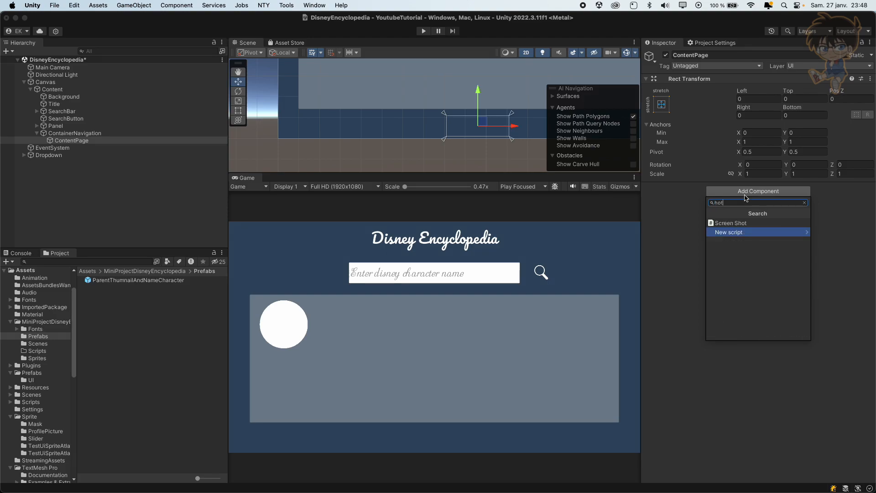
key("BackSpace")
type("ri")
key("Up")
key("Return")
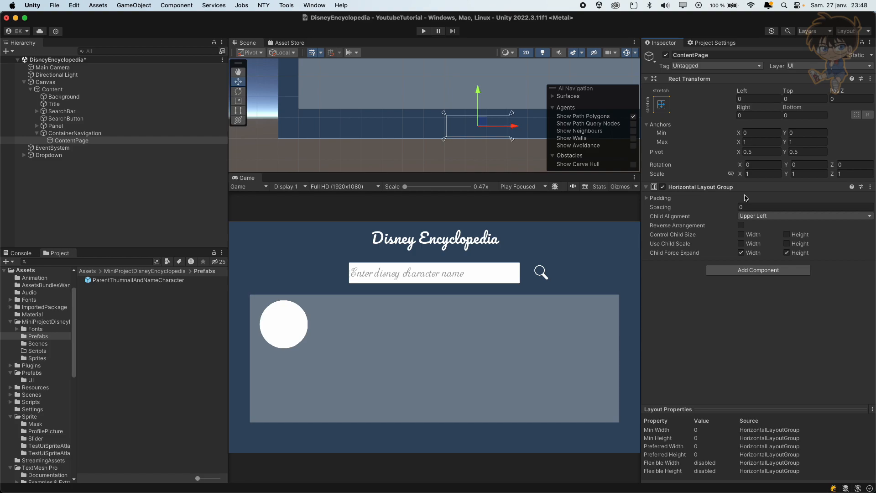
left_click(771, 218)
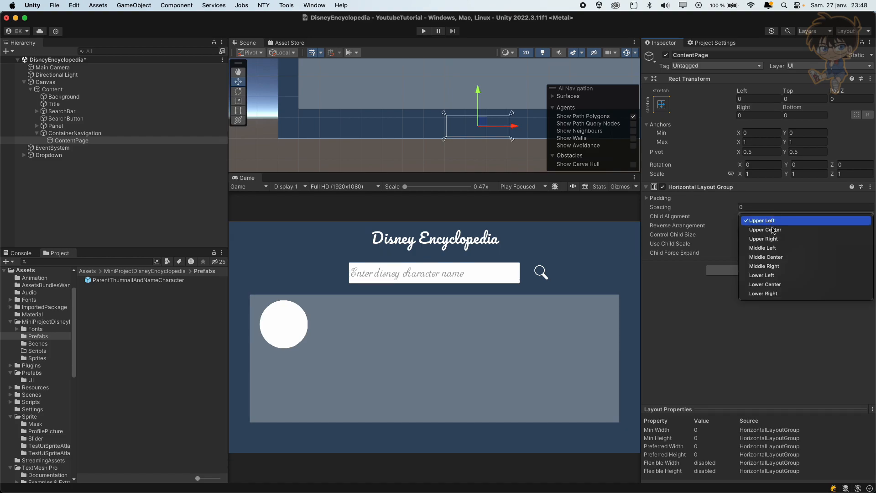
left_click(778, 259)
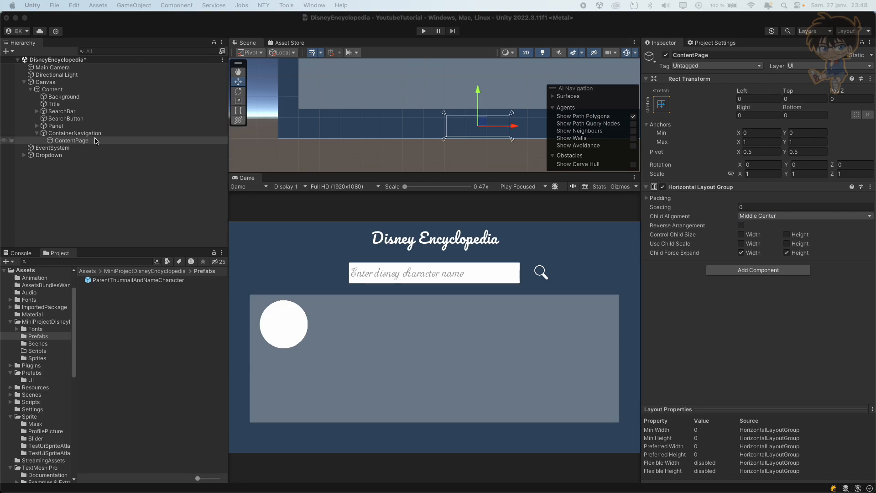
Step: Create an empty child object under ContentPage and name it PreviousPage
right_click(72, 145)
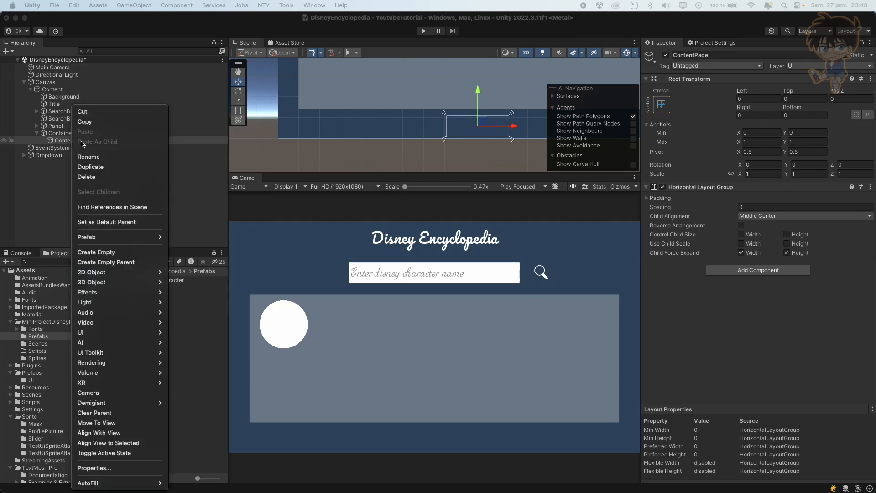
left_click(137, 252)
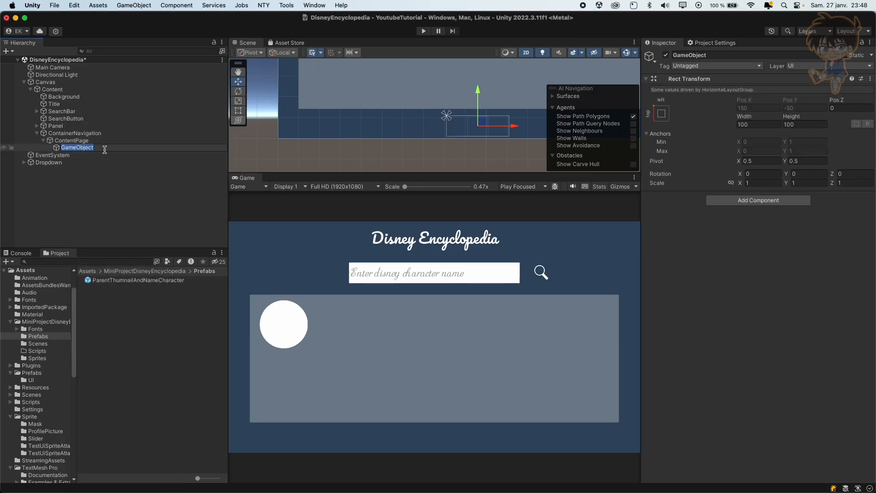
type("PreviousPage")
key("Return")
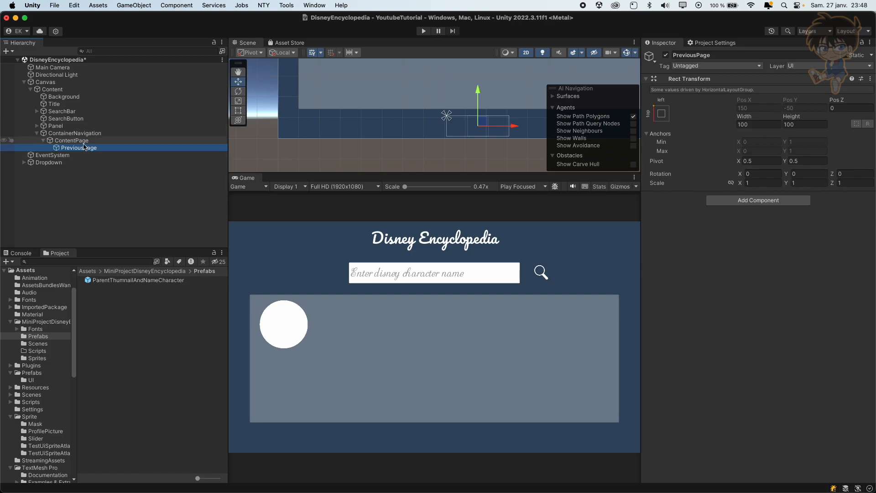
Step: Duplicate PreviousPage and rename the copy CurrentPageTextParent
key("super+d")
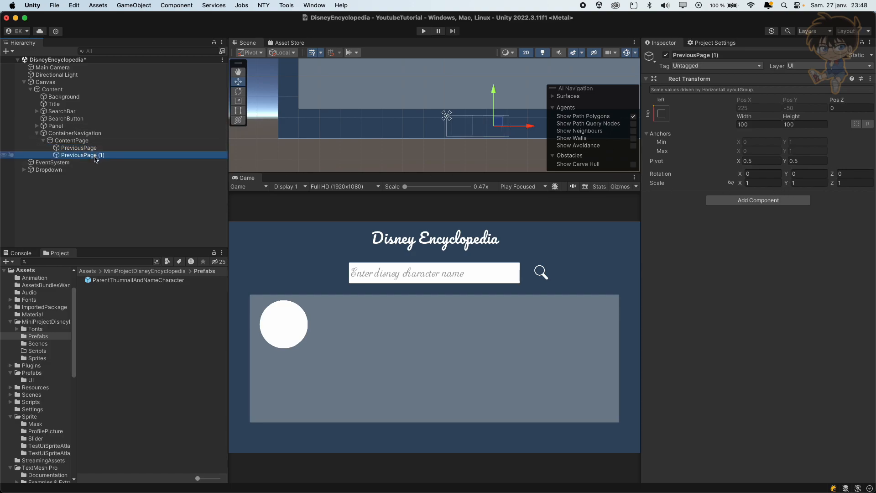
left_click(94, 155)
type("CurrentPageTextPa")
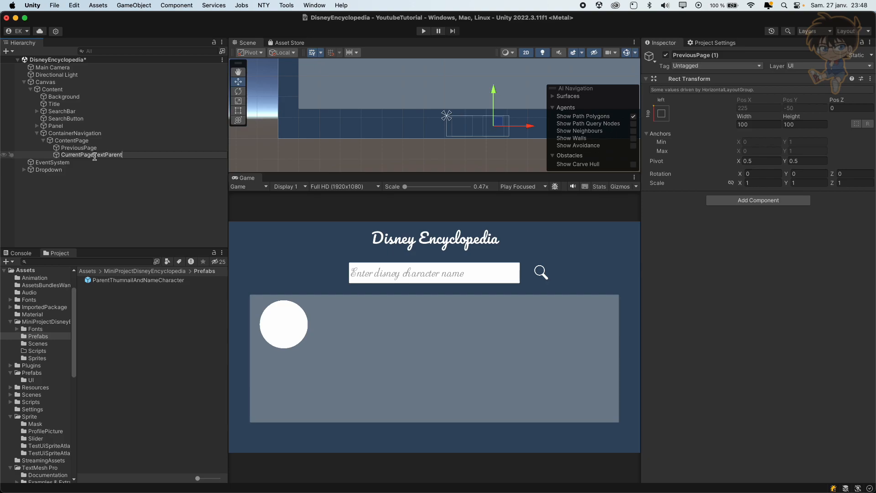
type("rent")
key("Return")
Step: Rename the PreviousPage object as PreviousPageParent
left_click(132, 149)
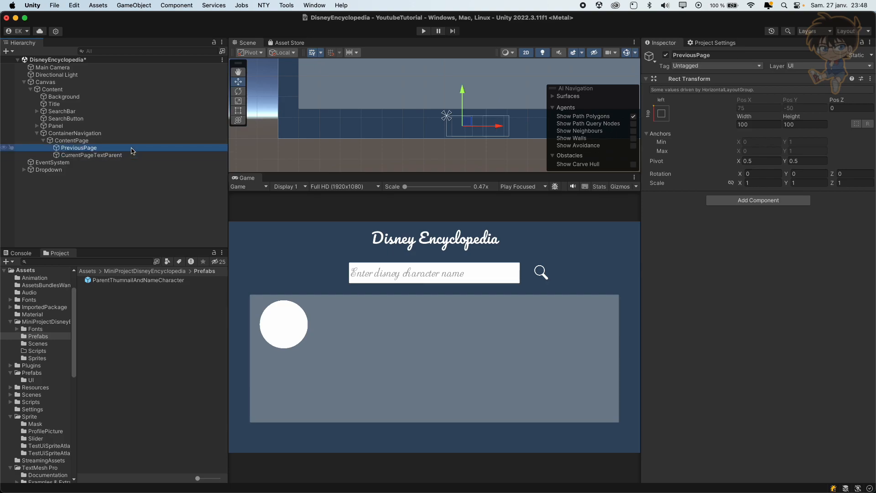
left_click(132, 148)
left_click(132, 148)
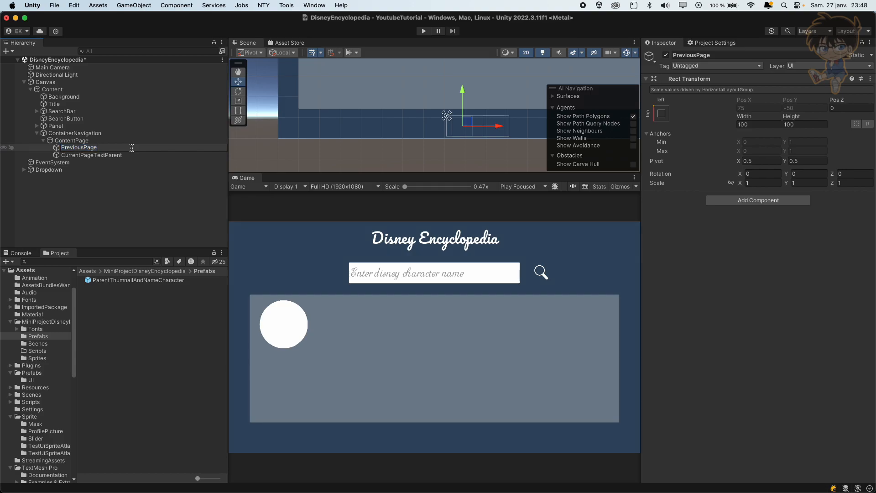
type("Parent")
key("Return")
Step: Duplicate PreviousPageParent, place the copy below CurrentPageTextParent and rename it NextPageParent
key("super+d")
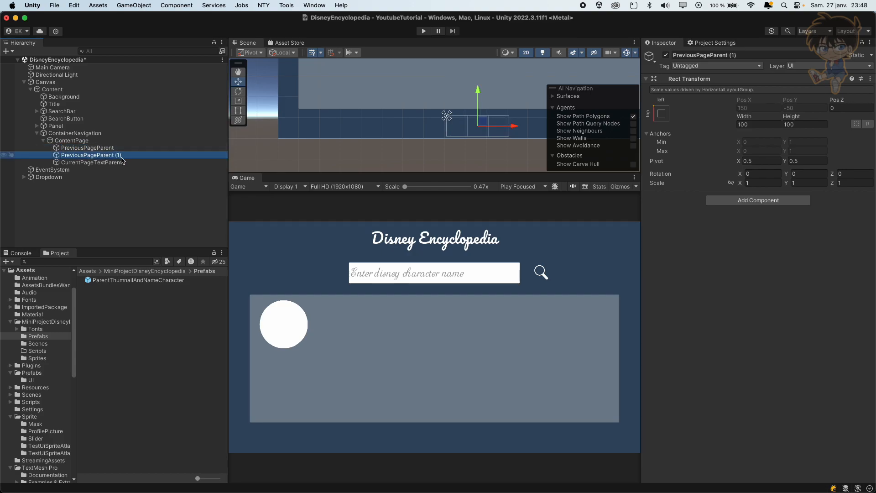
left_click_drag(120, 158, 115, 167)
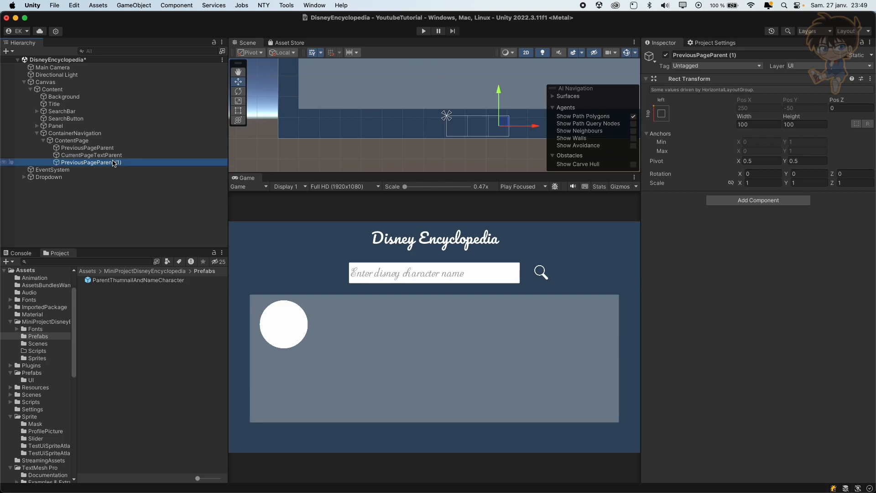
key("Return")
left_click(84, 163)
key("BackSpace")
key("BackSpace")
key("BackSpace")
key("BackSpace")
key("BackSpace")
key("BackSpace")
key("BackSpace")
key("BackSpace")
type("Next")
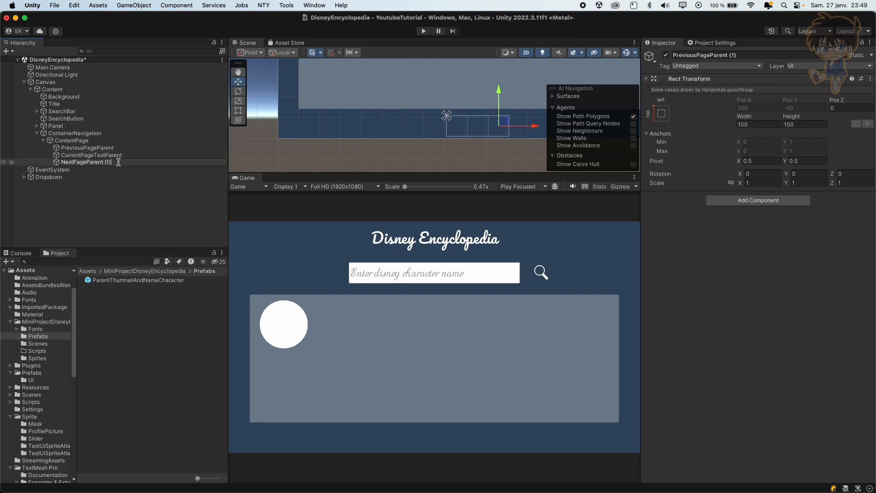
key("Return")
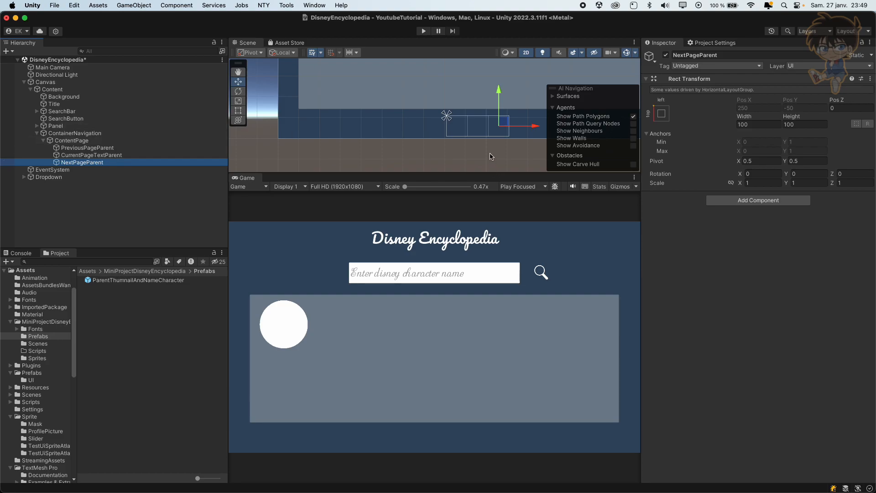
Step: Add a UI Image as a child of PreviousPageParent and set its anchors to stretch in both directions
left_click(99, 148)
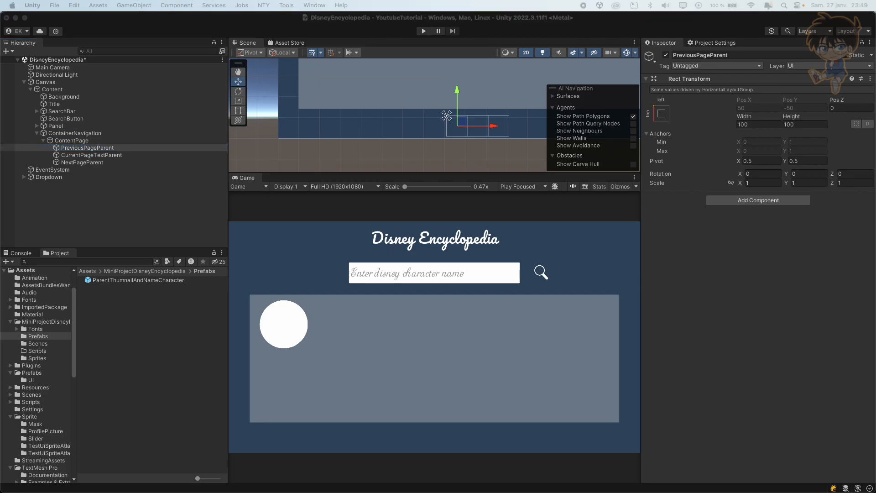
right_click(97, 148)
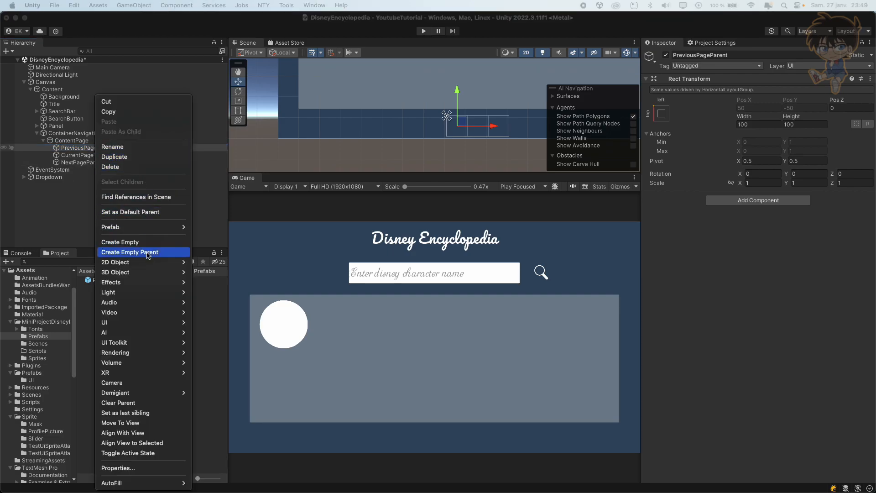
mouse_move(137, 323)
left_click(205, 324)
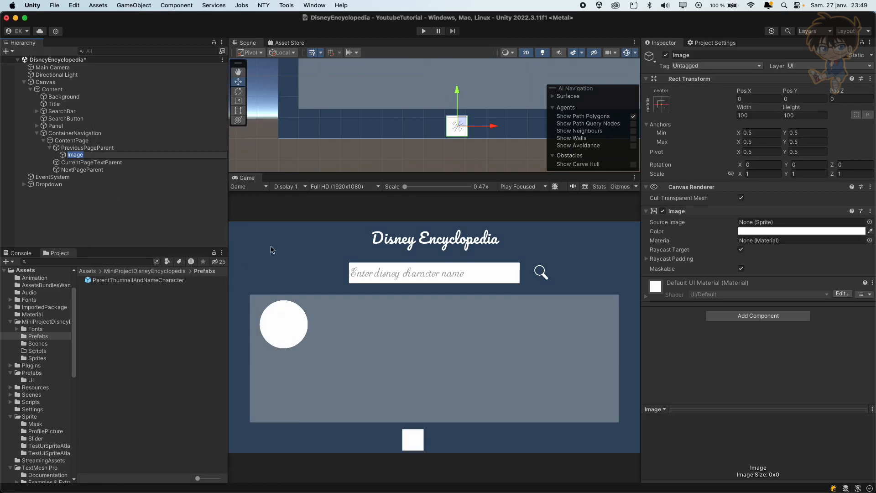
left_click(661, 105)
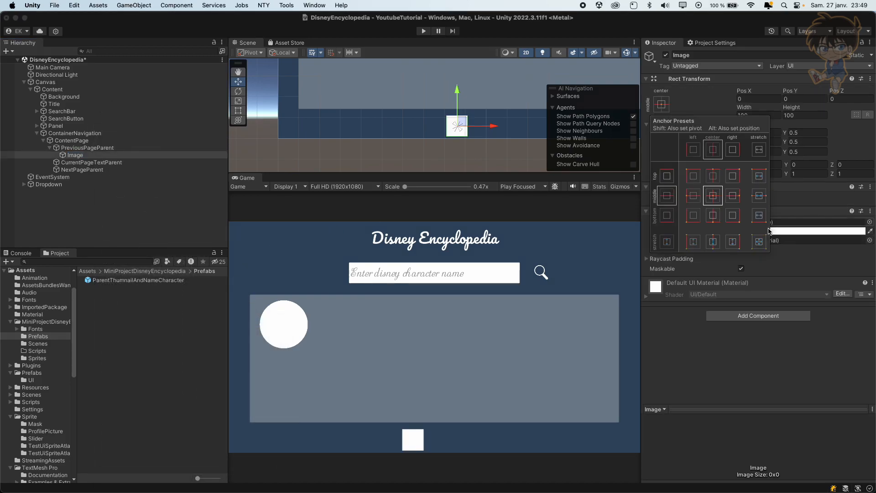
left_click(759, 242)
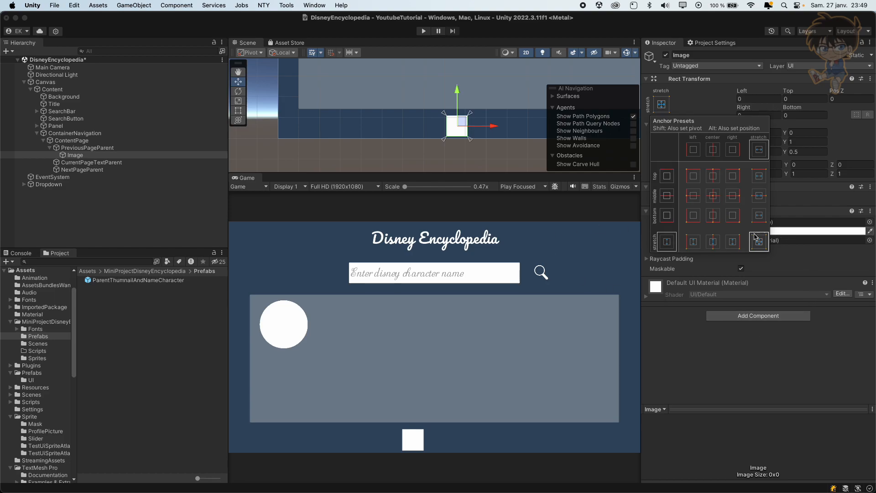
Step: Rename the image under PreviousPageParent as PreviousArrow
left_click(92, 156)
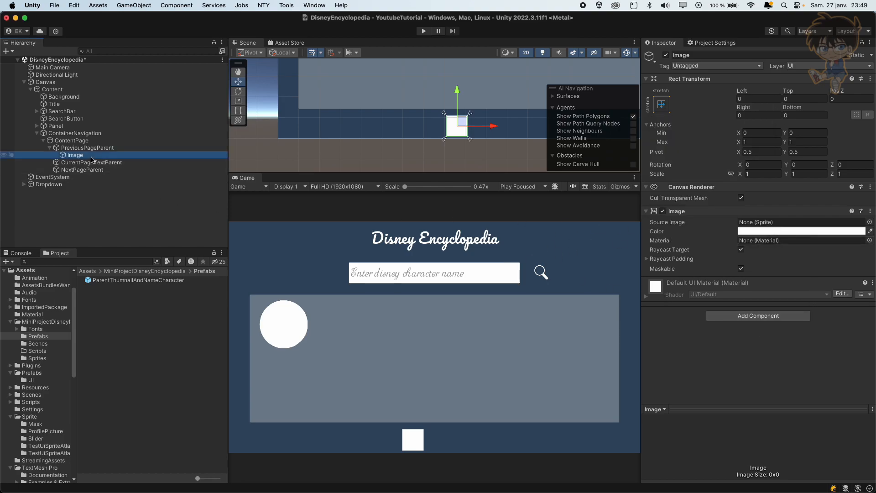
left_click(91, 156)
type("Previous")
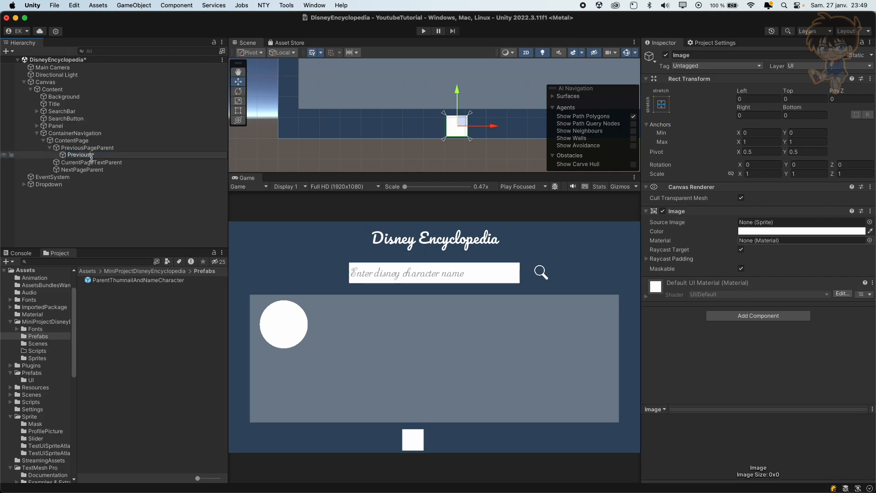
type("Arrow")
key("Return")
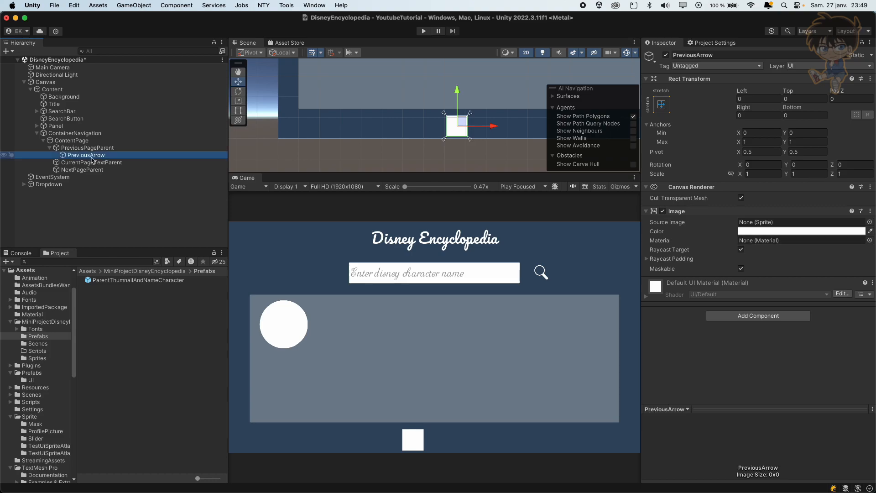
Step: Copy PreviousArrow and place the pasted copy inside NextPageParent as its child
right_click(91, 160)
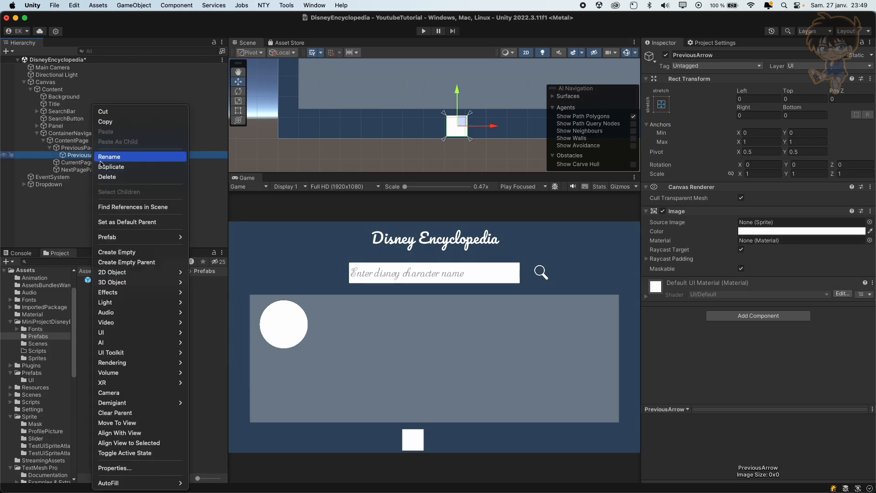
left_click(117, 125)
left_click(69, 170)
right_click(69, 170)
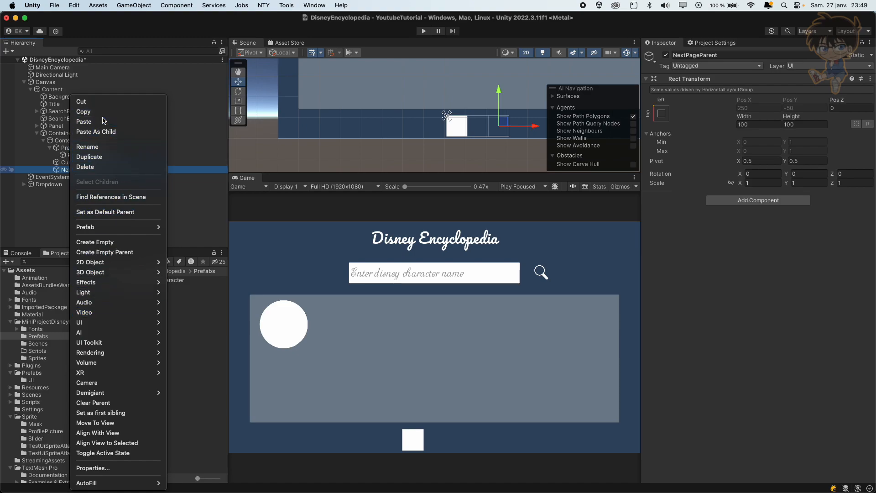
left_click(87, 122)
left_click_drag(92, 179, 87, 170)
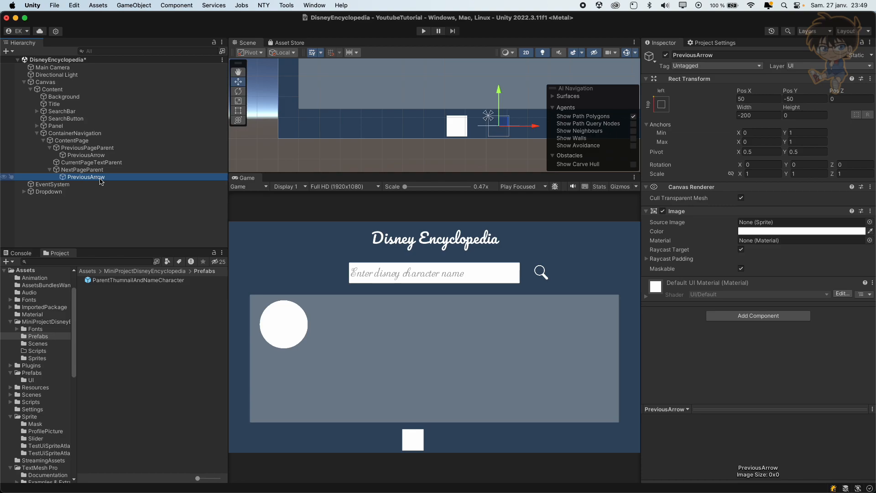
Step: Rename the arrow copy under NextPageParent as NextArrow
left_click(105, 177)
type("N")
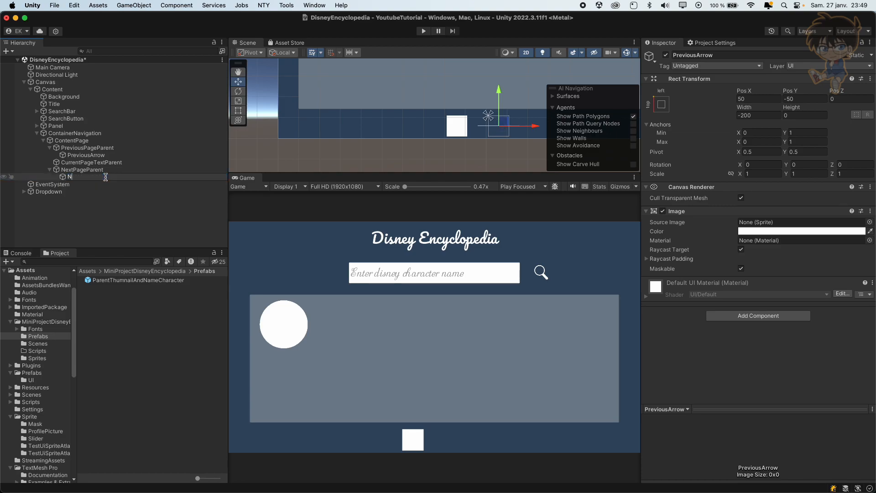
type("extArrow")
key("Return")
Step: Set NextArrow's anchors to stretch in both directions with Left, Top, Right and Bottom offsets of 0
left_click(662, 105)
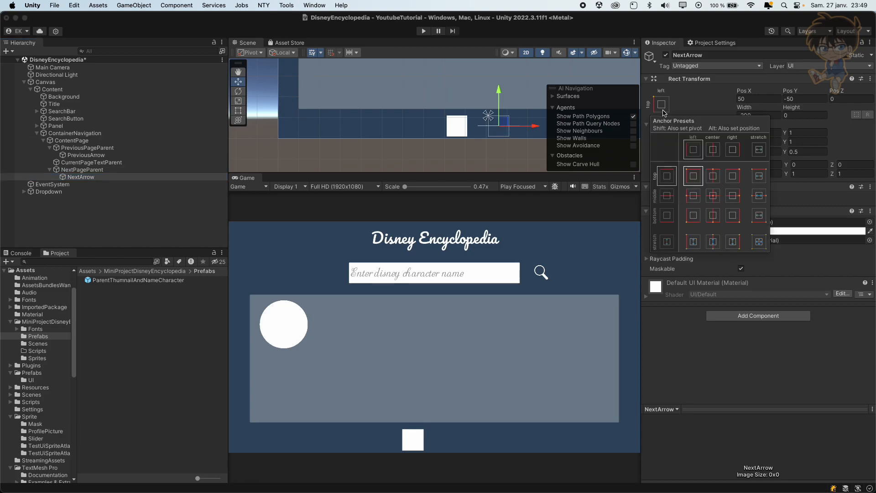
left_click(762, 244)
double_click(763, 99)
type("0")
key("Tab")
type("0")
key("Tab")
key("Tab")
type("0")
key("Tab")
type("0")
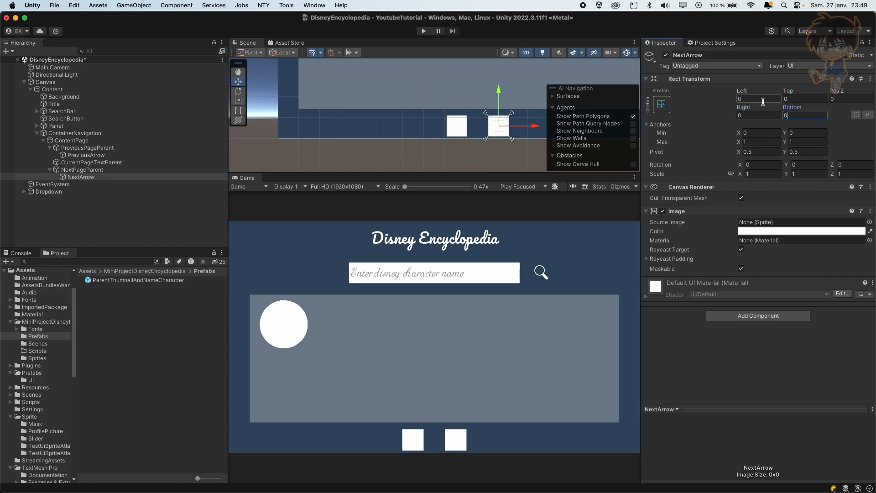
Step: Add a TextMeshPro text object as a child of CurrentPageTextParent
right_click(101, 162)
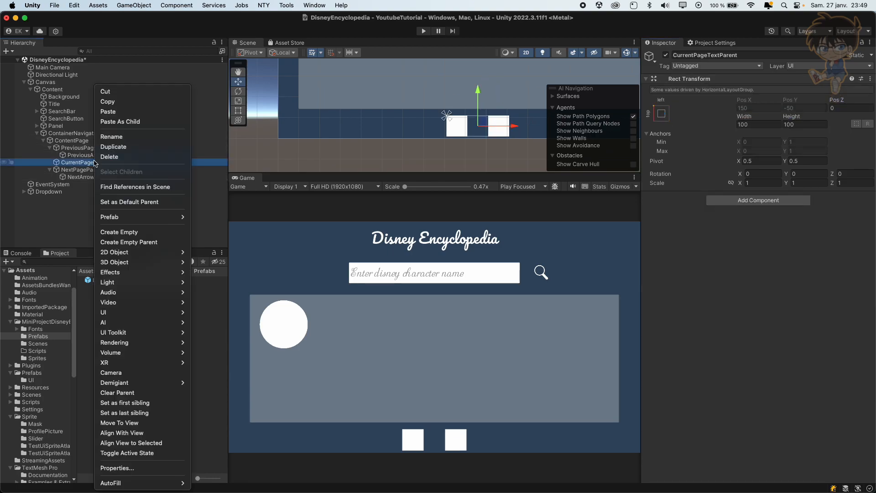
mouse_move(141, 314)
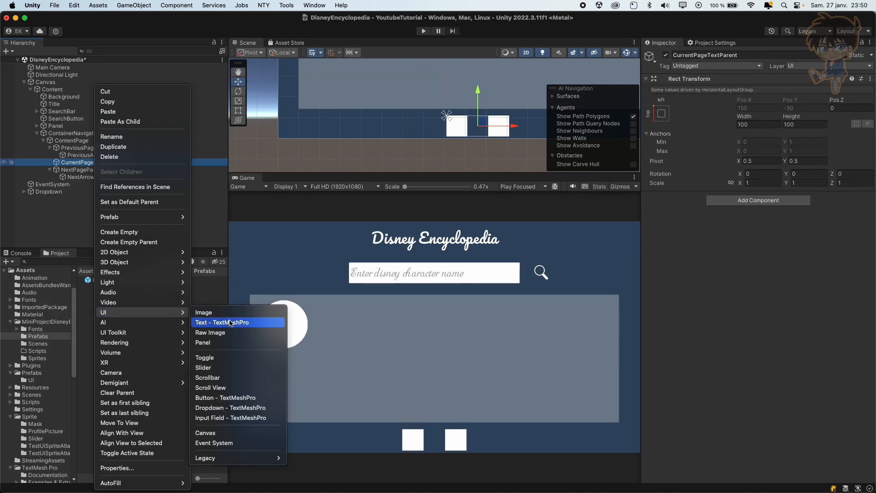
left_click(232, 321)
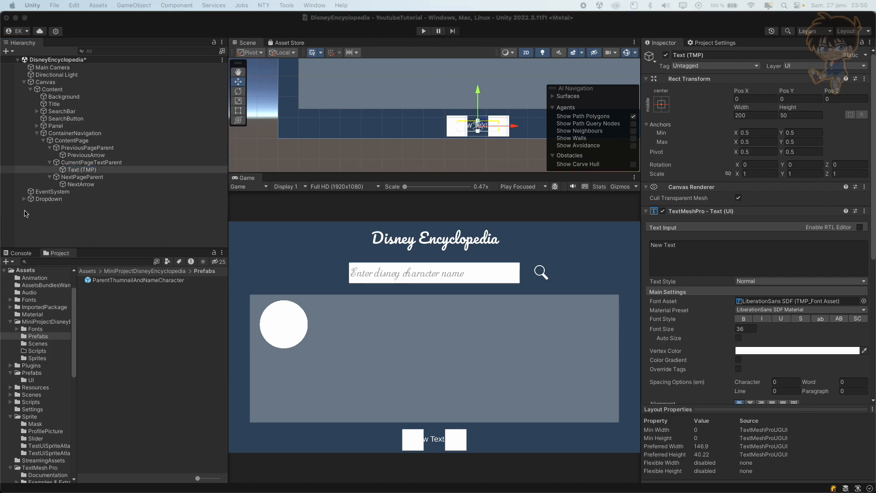
Step: Stretch the page text's anchors in both directions and set its Left, Top, Right and Bottom offsets to 0
left_click(661, 105)
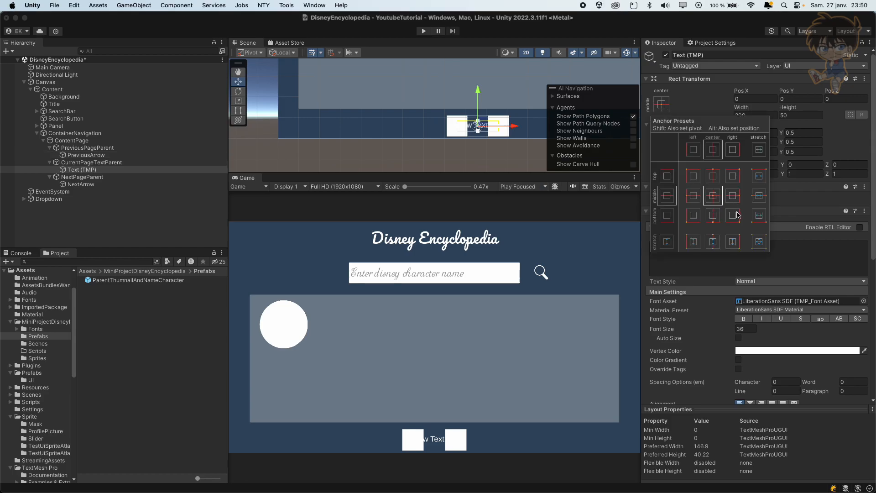
left_click(759, 241)
left_click(757, 99)
type("0")
key("Tab")
type("0")
key("Tab")
key("Tab")
type("0")
key("Tab")
type("0")
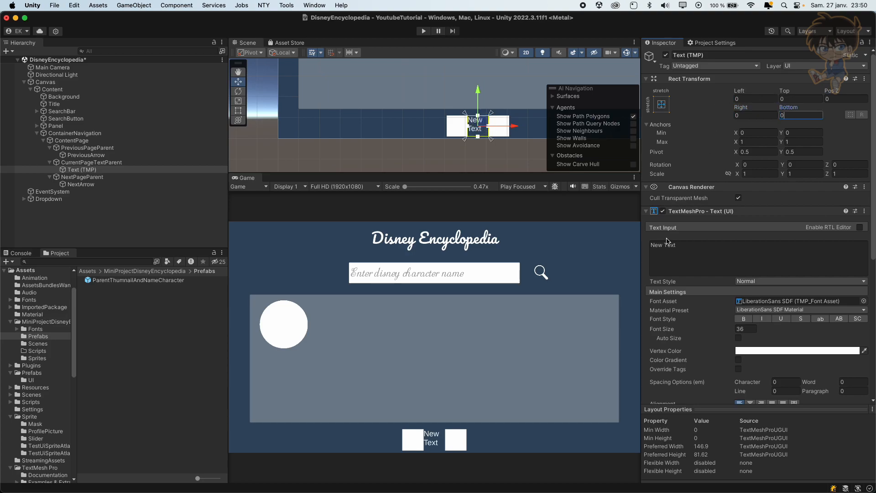
Step: Center the page text horizontally and vertically, and change its content to 1
scroll(666, 241, "down", 5)
left_click(750, 167)
left_click(751, 178)
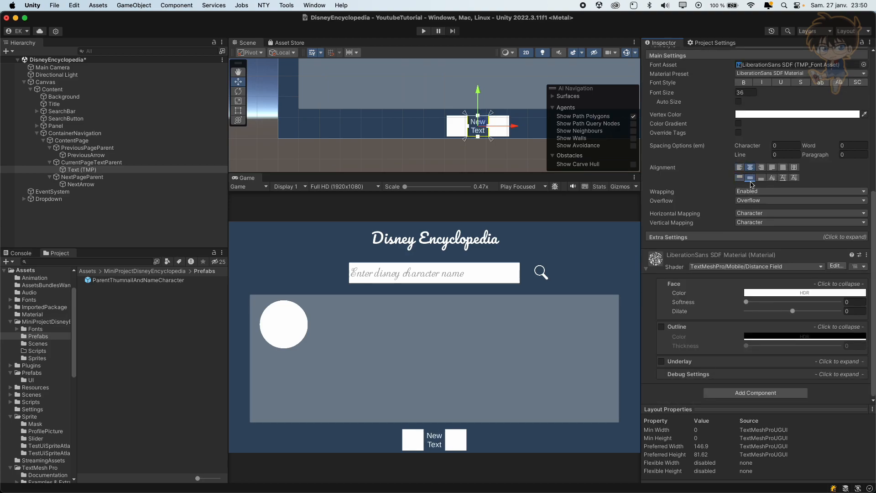
scroll(730, 183, "up", 5)
left_click(685, 186)
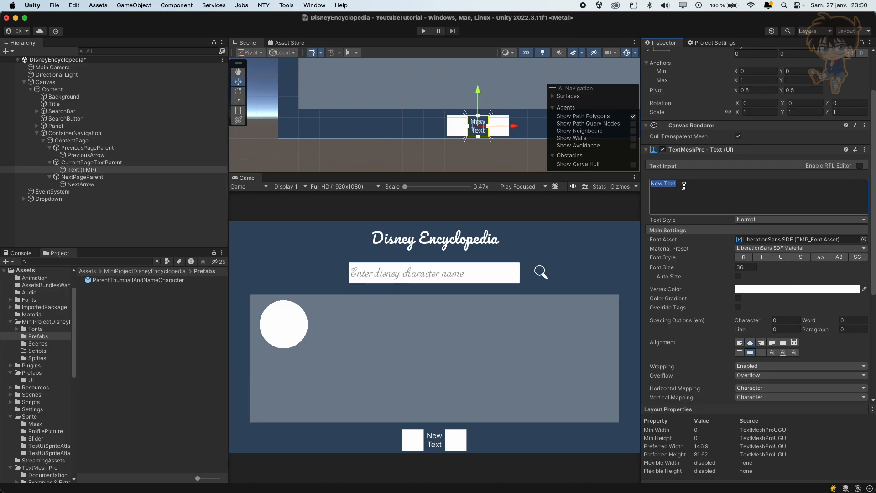
type("1")
Step: Set the page text's font asset to Pacifico-Regular SDF with font size 40, and save the scene
left_click(863, 240)
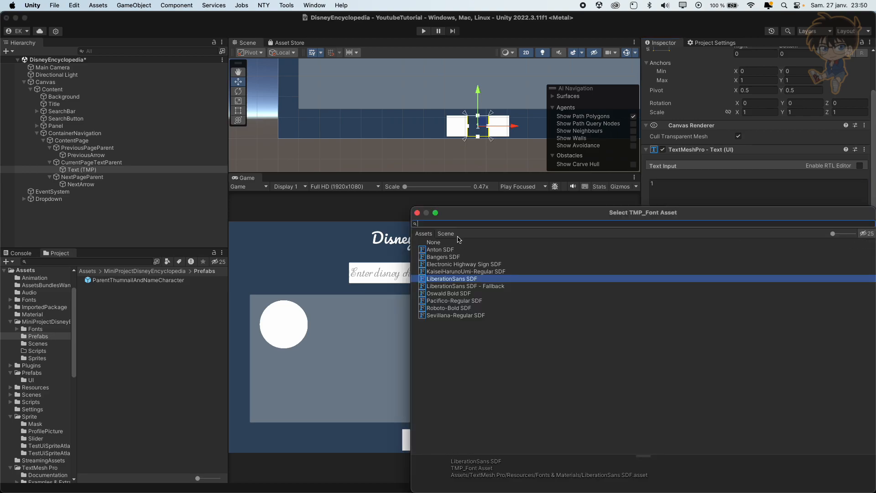
left_click(459, 301)
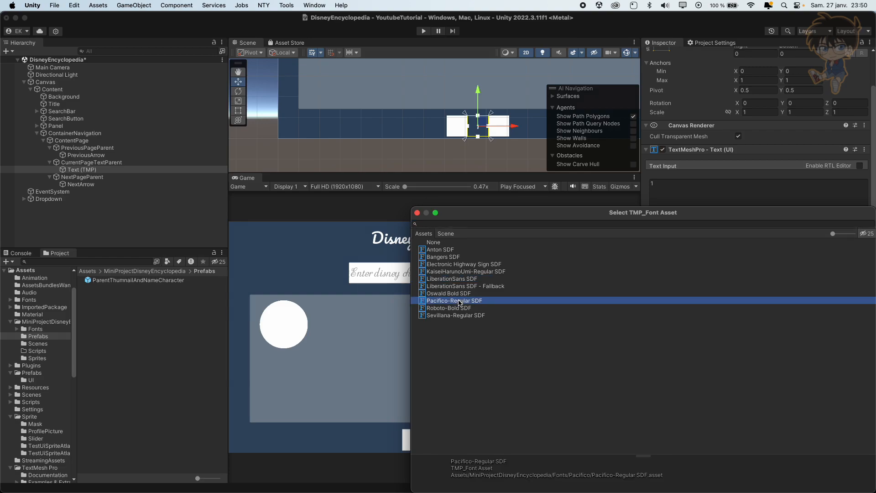
left_click(417, 213)
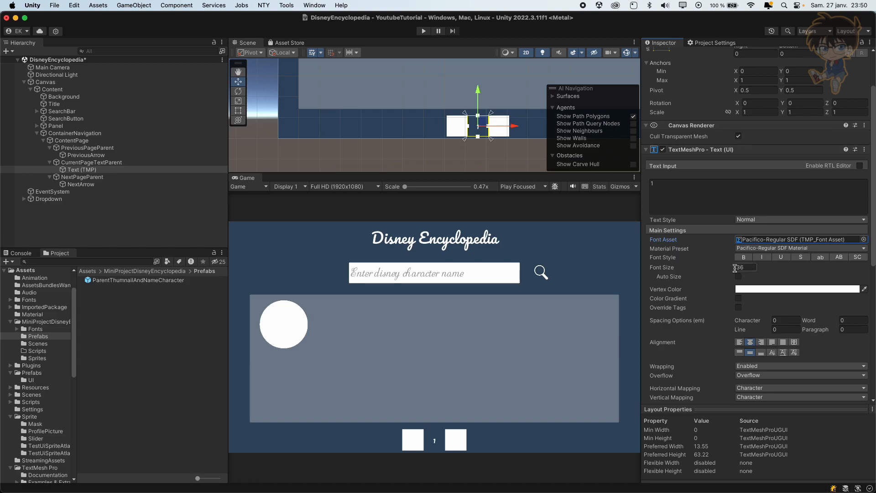
mouse_move(735, 270)
left_mouse_down()
mouse_move(870, 266)
mouse_move(875, 257)
mouse_move(731, 271)
left_mouse_up()
left_click(751, 269)
type("40")
key("super+s")
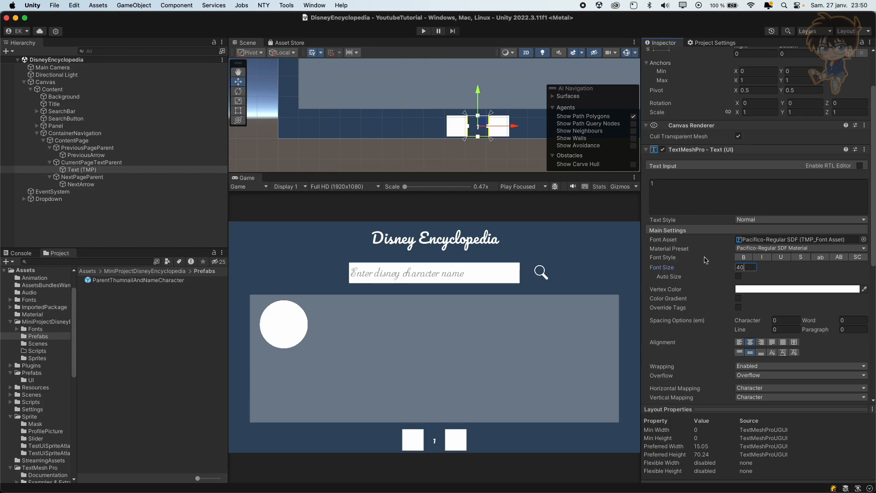
Step: Assign the circled ArrowLeft sprite as the source image of PreviousArrow
left_click(50, 178)
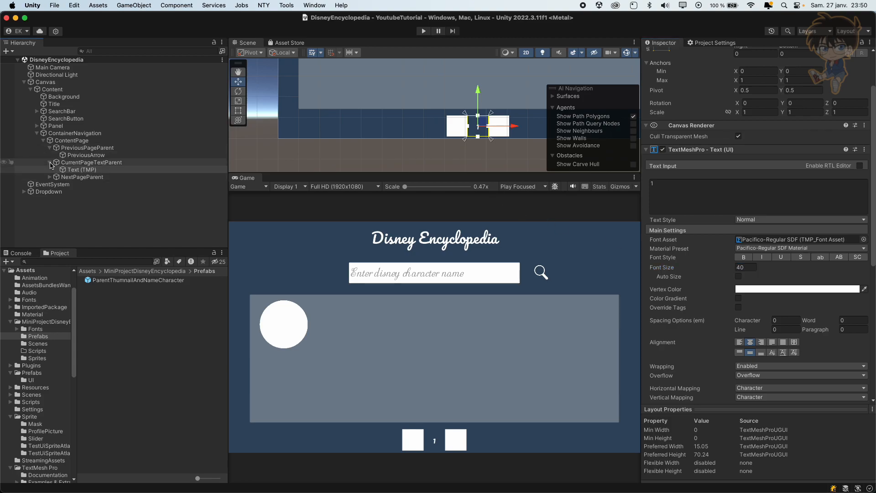
left_click(50, 163)
left_click(50, 149)
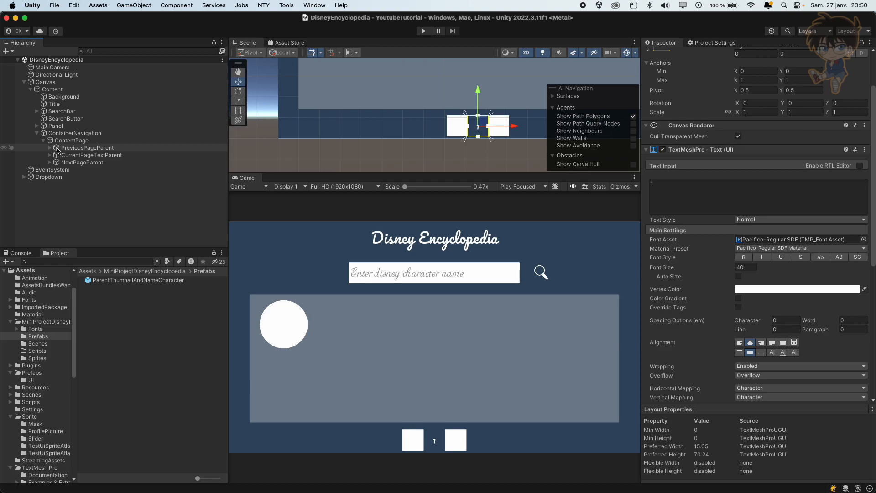
left_click(50, 148)
left_click(50, 170)
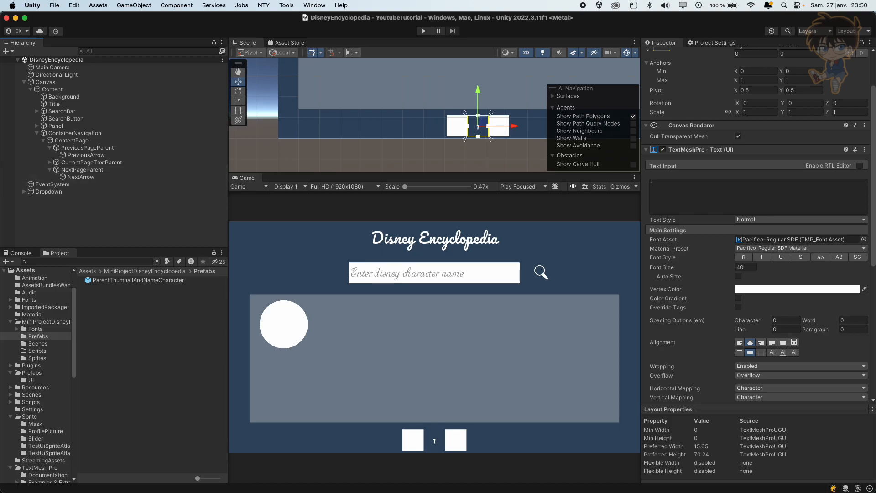
left_click(86, 156)
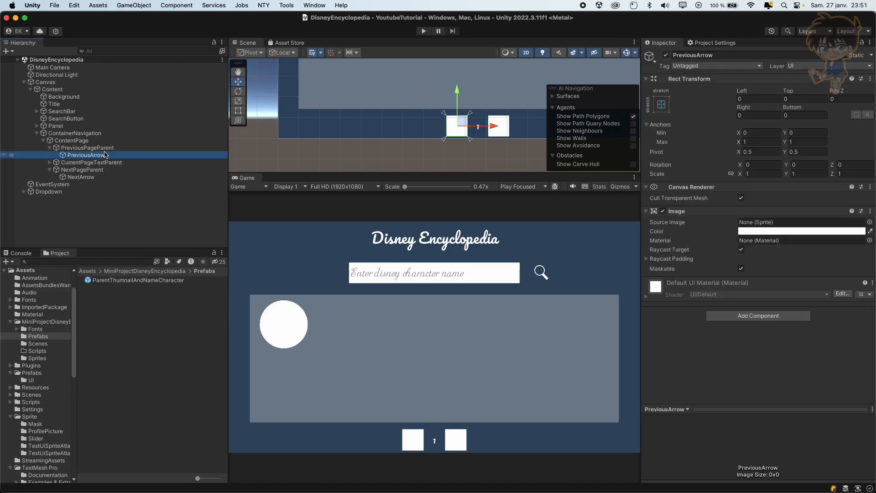
left_click(868, 223)
type("arro")
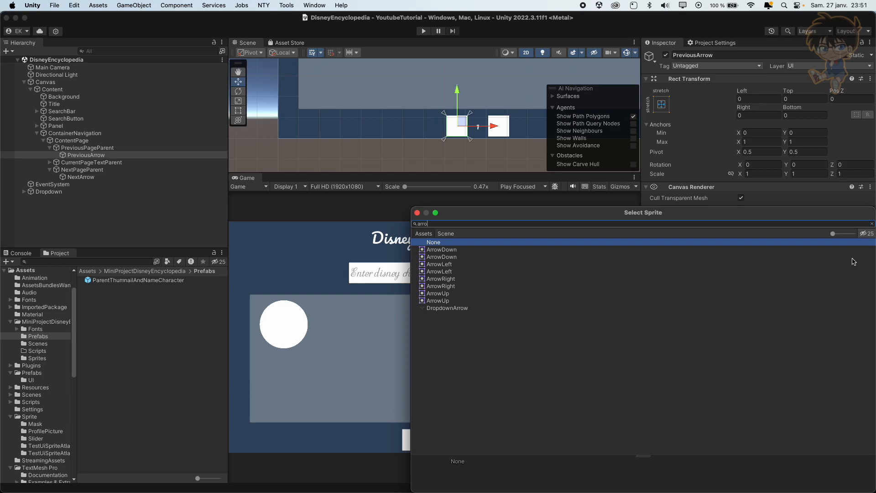
left_click_drag(833, 234, 860, 235)
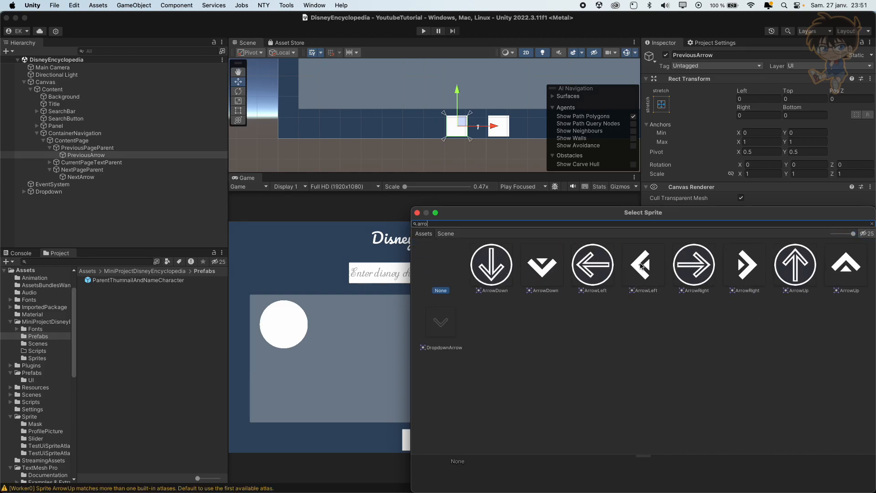
left_click(592, 264)
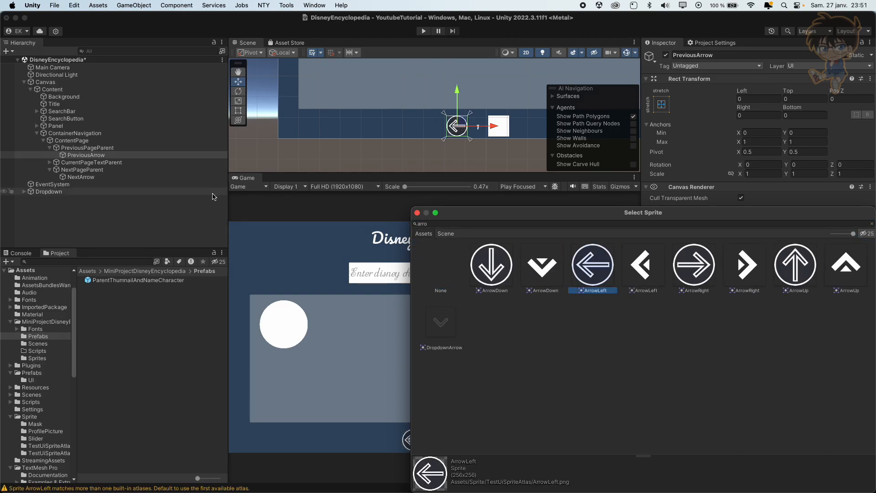
Step: Assign the circled ArrowRight sprite as the source image of NextArrow
left_click(145, 177)
left_click(870, 223)
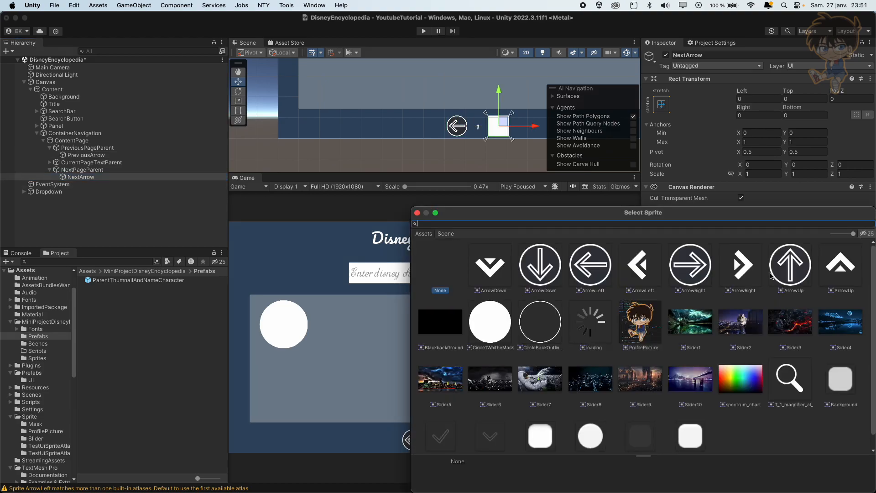
left_click(691, 266)
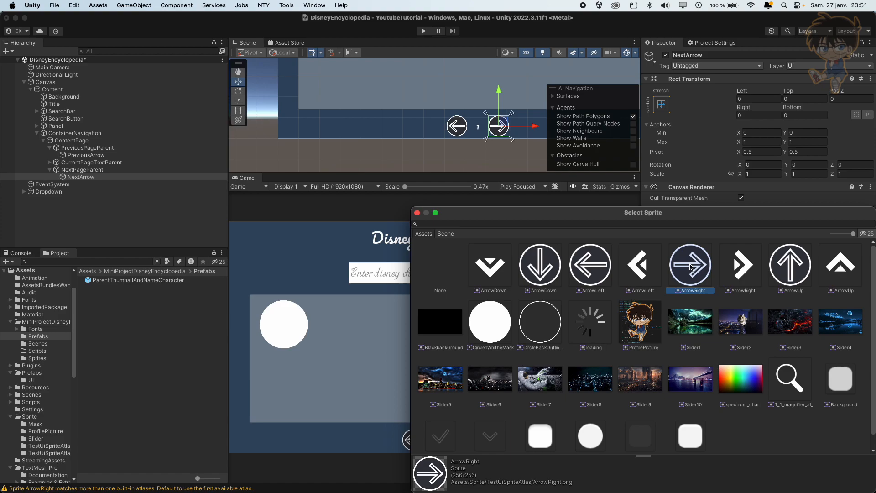
left_click(417, 214)
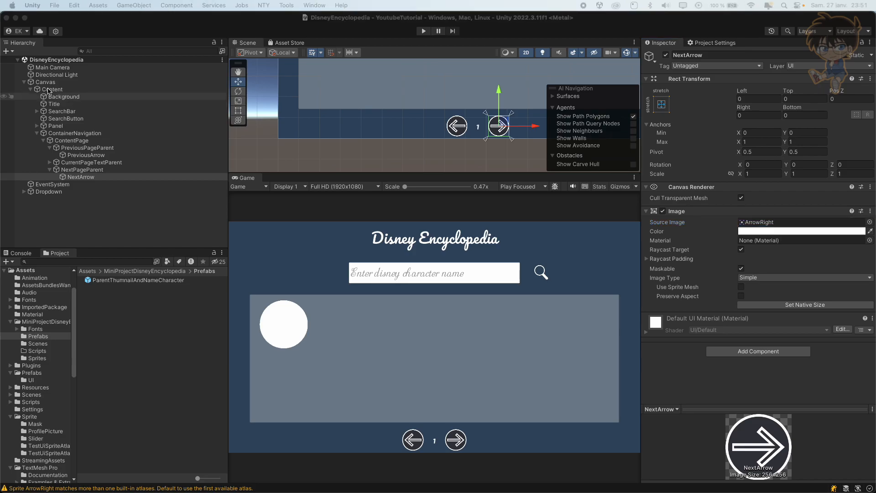
Step: Delete the unused Dropdown object from the scene root
left_click(24, 82)
right_click(51, 95)
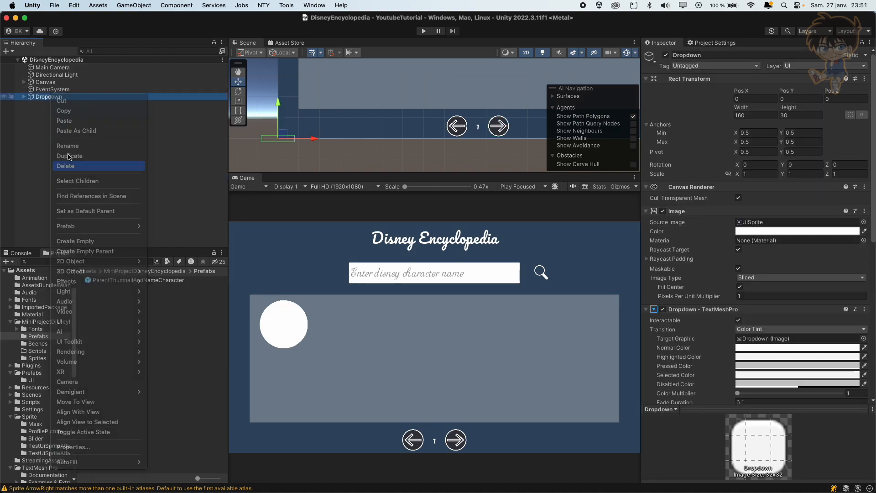
left_click(68, 166)
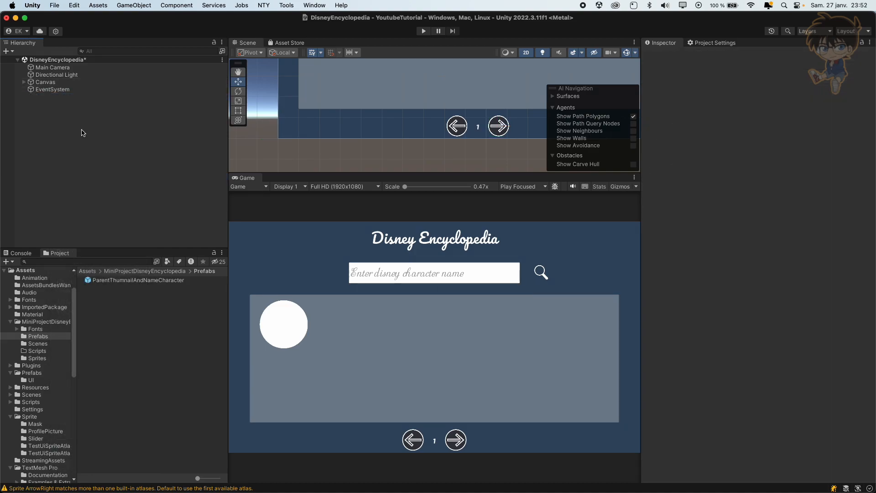
Step: Create an empty root object named ControlerEncyclopedia and reset its transform position to 0, 0, 0
right_click(83, 133)
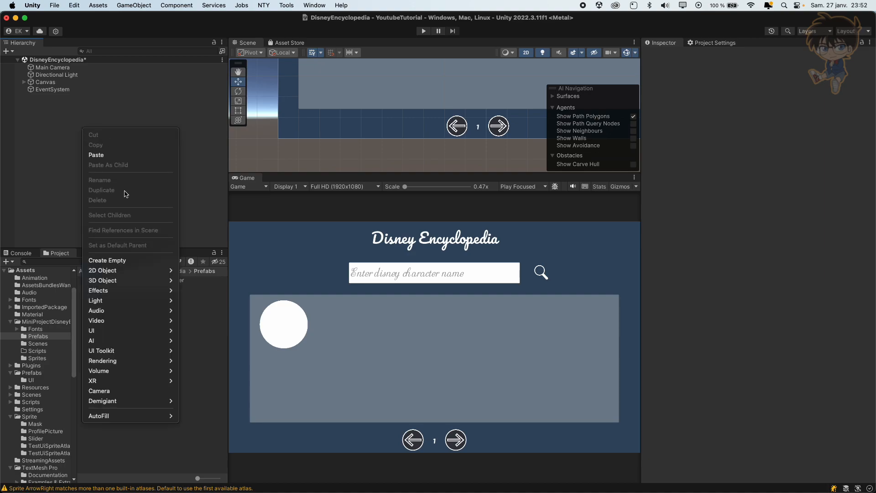
left_click(122, 264)
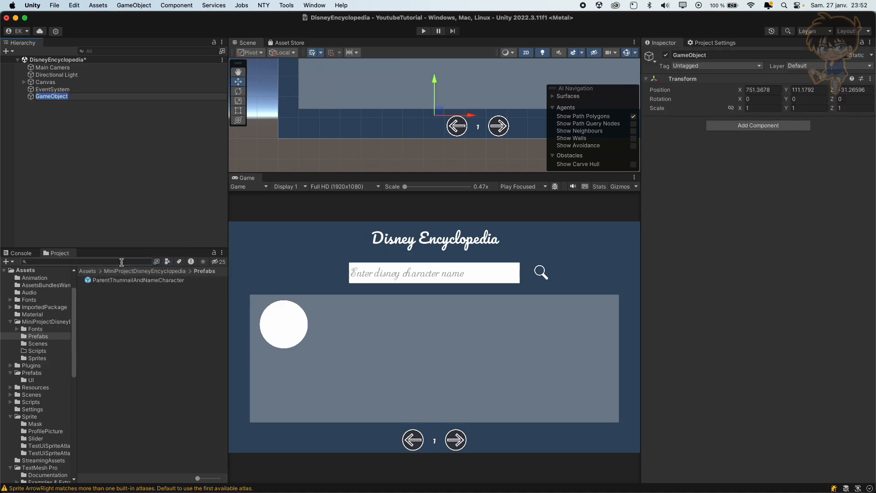
type("ControlerEncyclopedia")
key("Return")
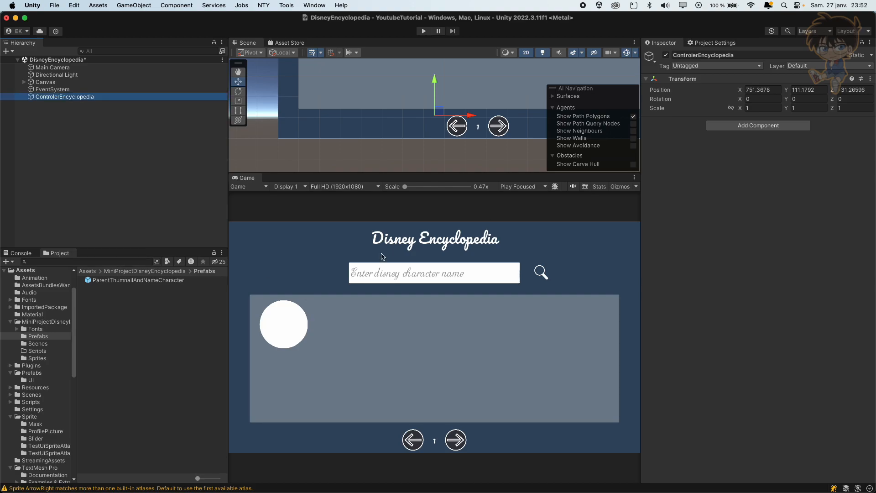
right_click(839, 80)
left_click(839, 92)
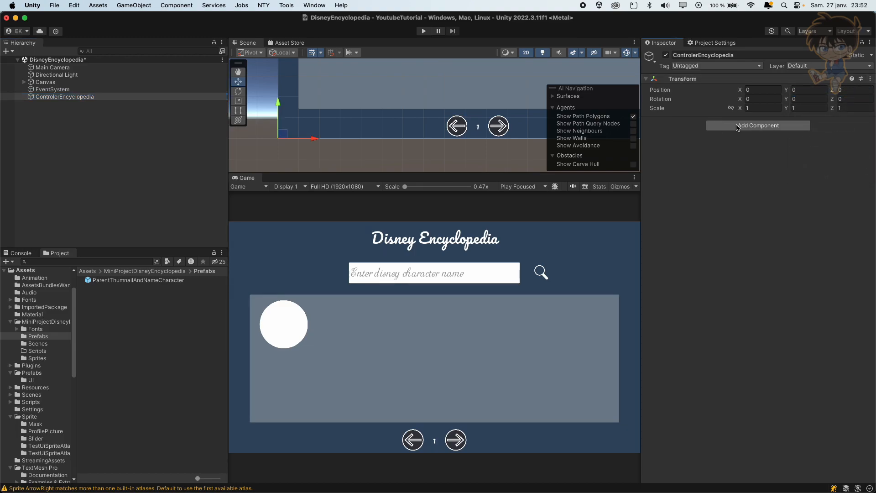
Step: Duplicate ControlerEncyclopedia and rename the copy as ViewEncyclopedia
left_click(82, 99)
key("super+d")
left_click(81, 105)
left_click_drag(59, 104, 7, 101)
type("ViewEncyclopedia (1")
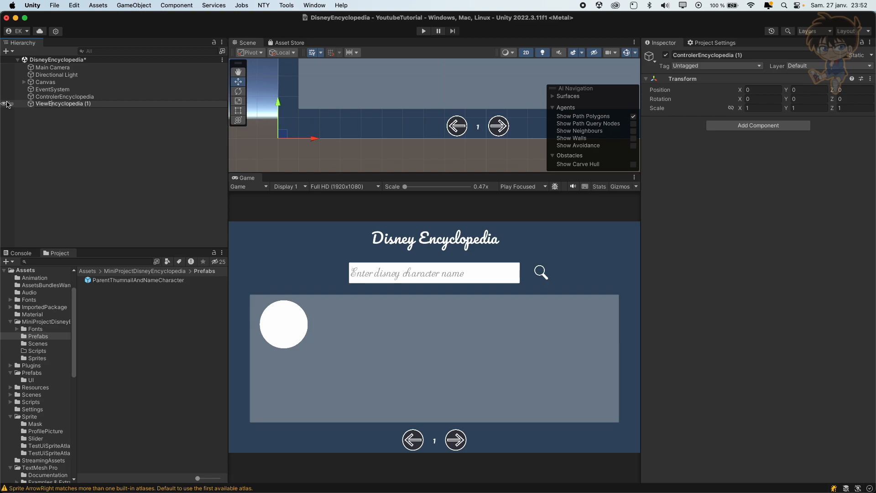
key("BackSpace")
key("BackSpace")
key("Return")
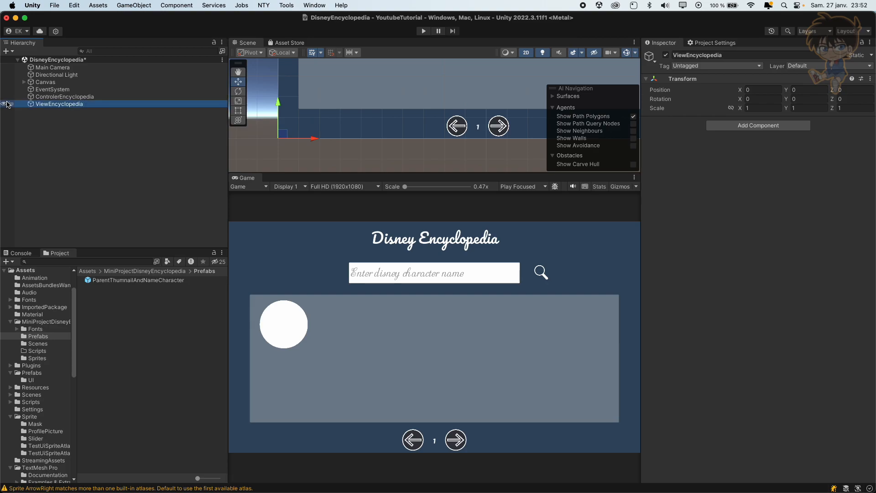
Step: Check the ParentThumnailAndNameCharacter instance under Panel for prefab overrides and delete it from the scene
left_click(23, 83)
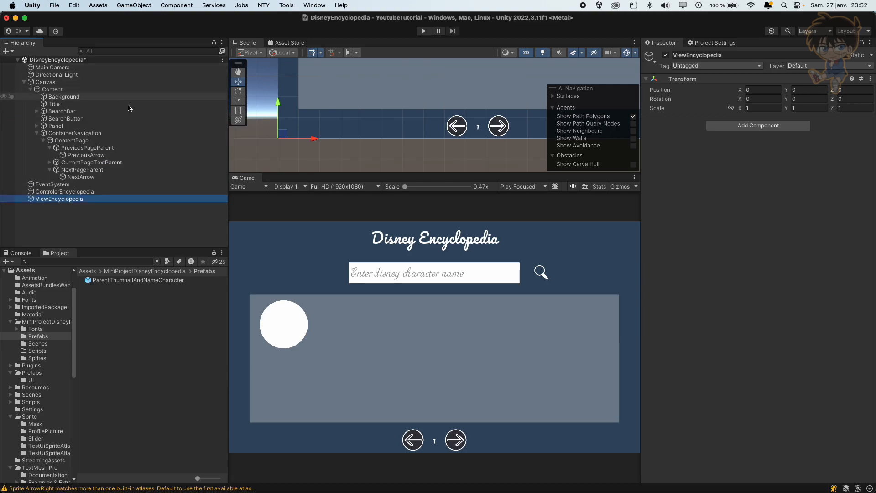
left_click(37, 132)
left_click(37, 126)
left_click(111, 133)
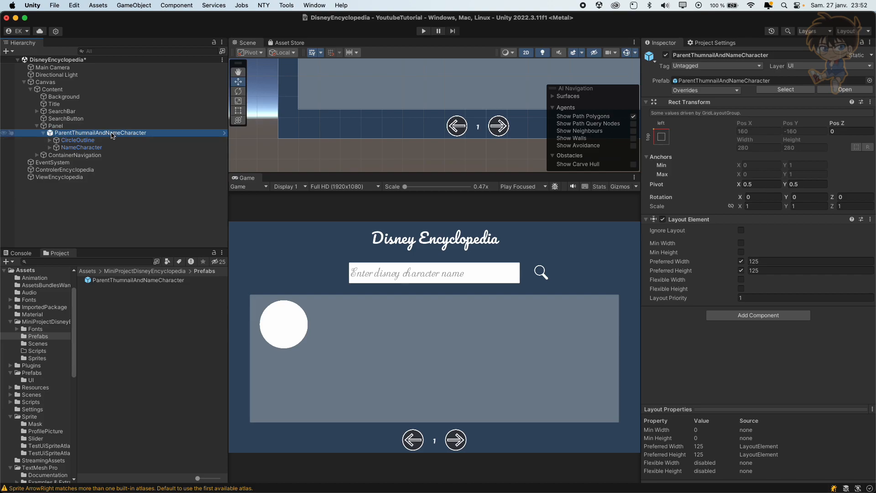
left_click(706, 89)
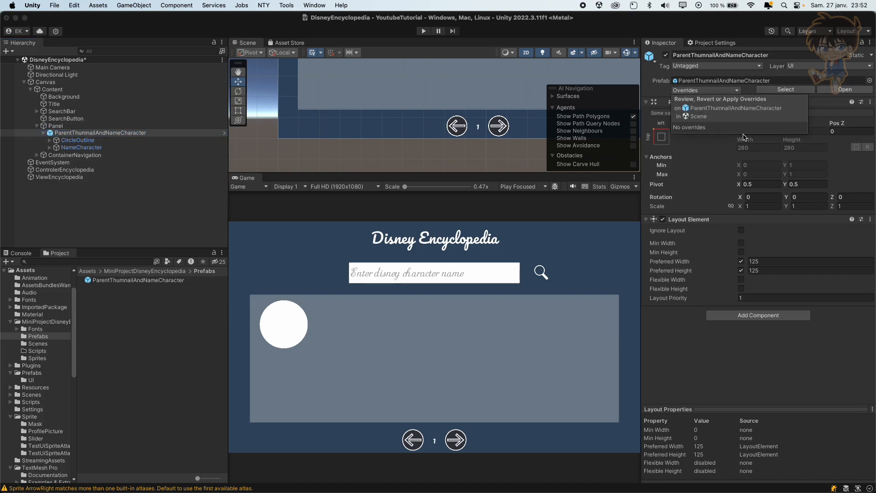
right_click(65, 133)
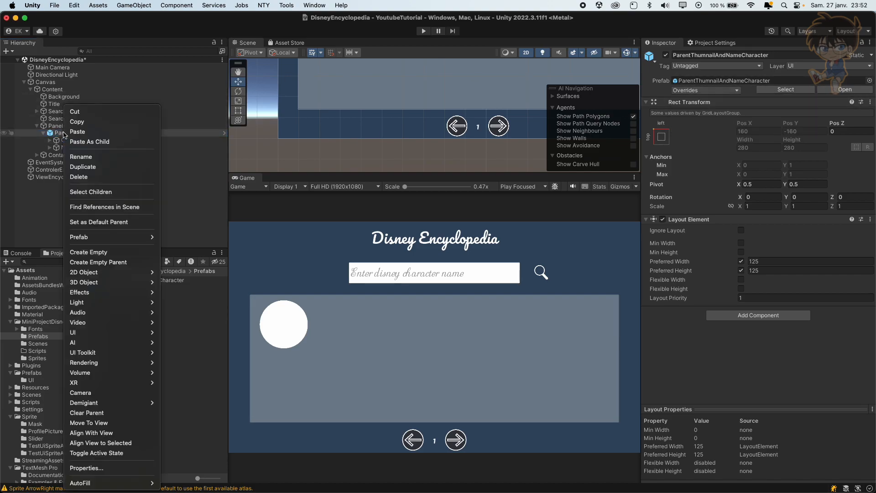
left_click(80, 177)
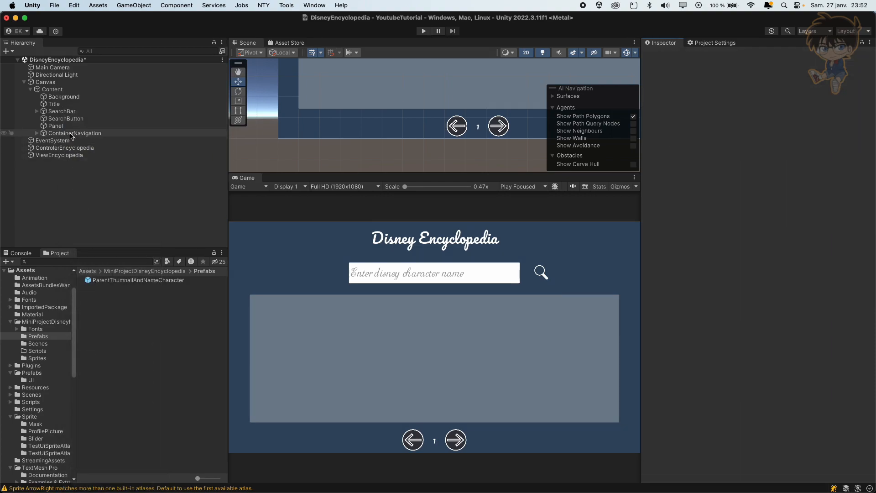
left_click(56, 126)
key("f")
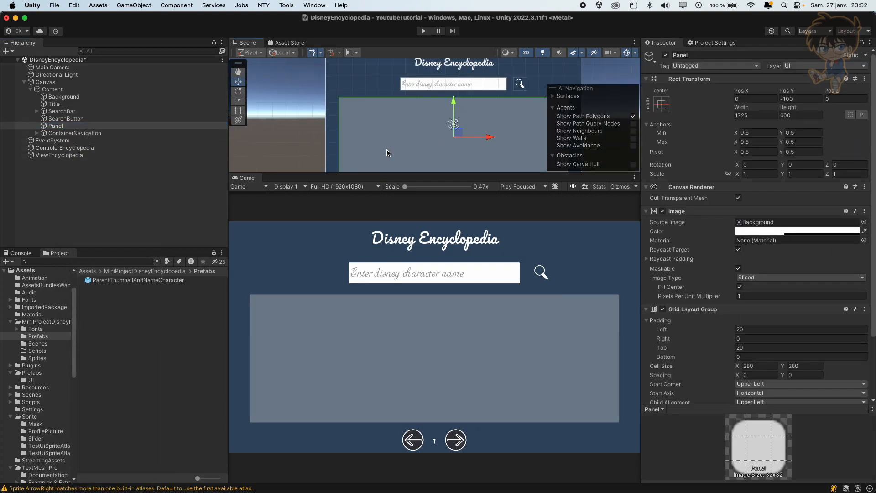
scroll(376, 141, "down", 4)
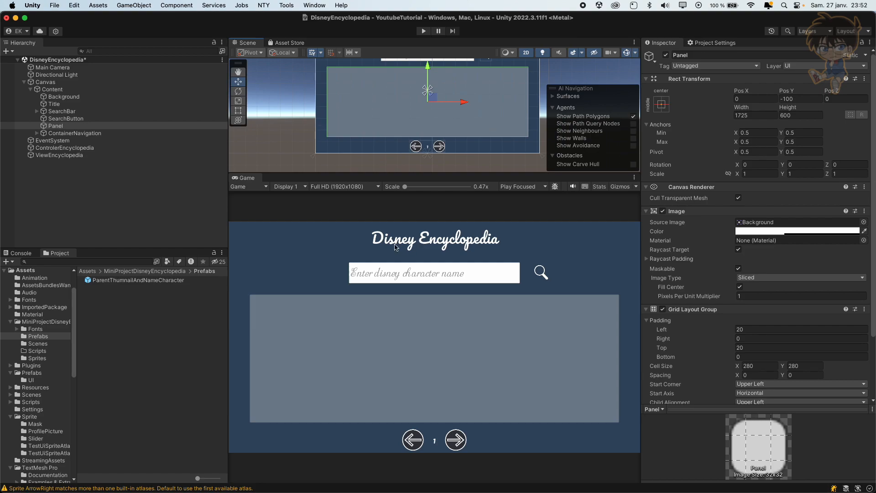